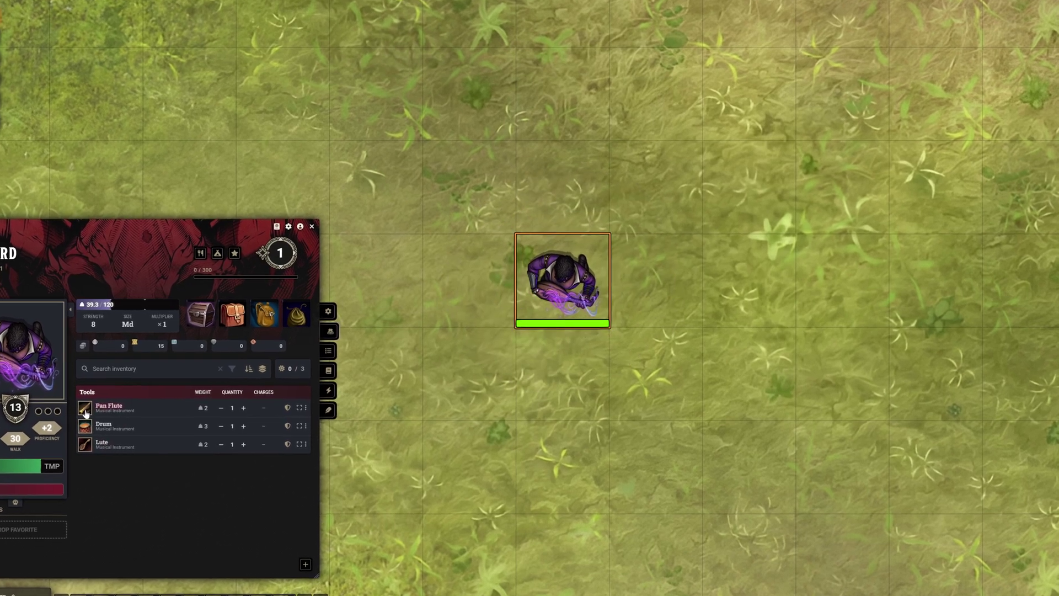
pyautogui.moveTo(85, 426)
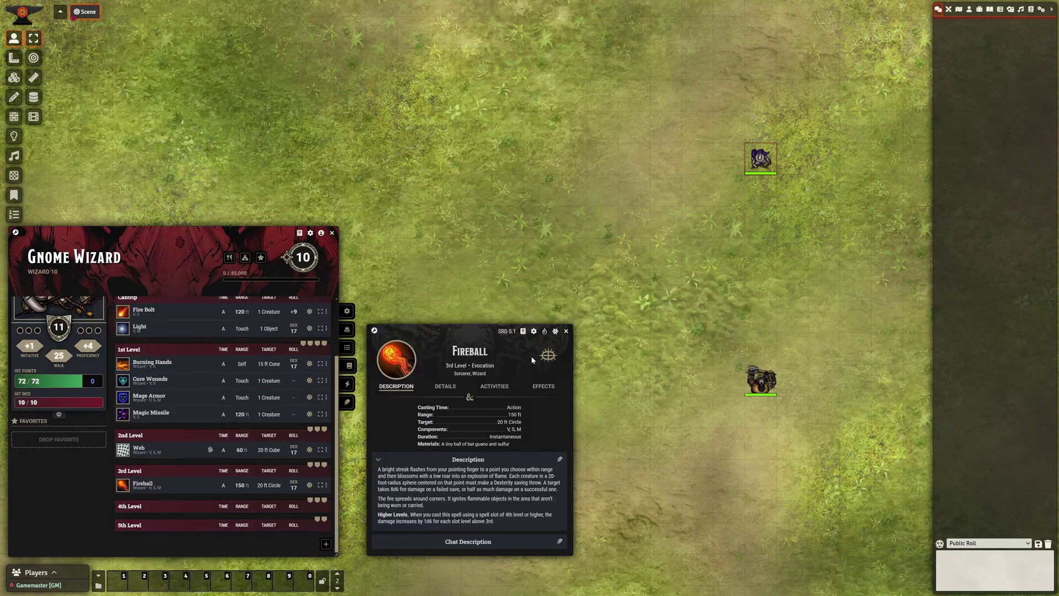
# Step: Set the Fireball animation to the After Template Create event with the Template Circle animation type
pyautogui.click(531, 355)
pyautogui.click(569, 199)
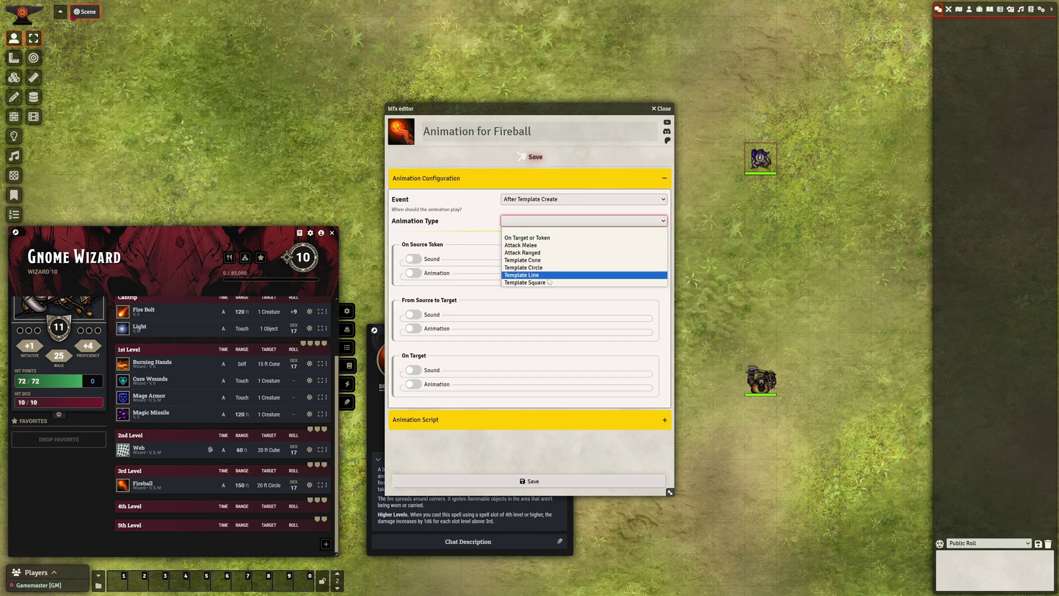
pyautogui.click(529, 268)
pyautogui.scroll(-3, 457, 301)
pyautogui.scroll(1, 438, 251)
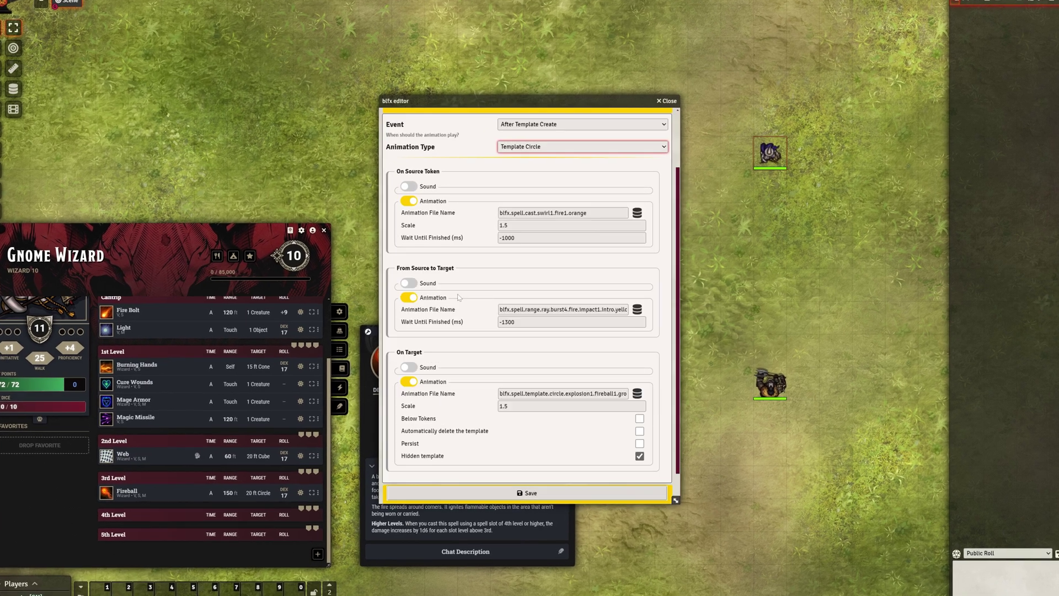
# Step: Enable the Fireball animation's sounds for the source token, source to target and on target
pyautogui.click(420, 202)
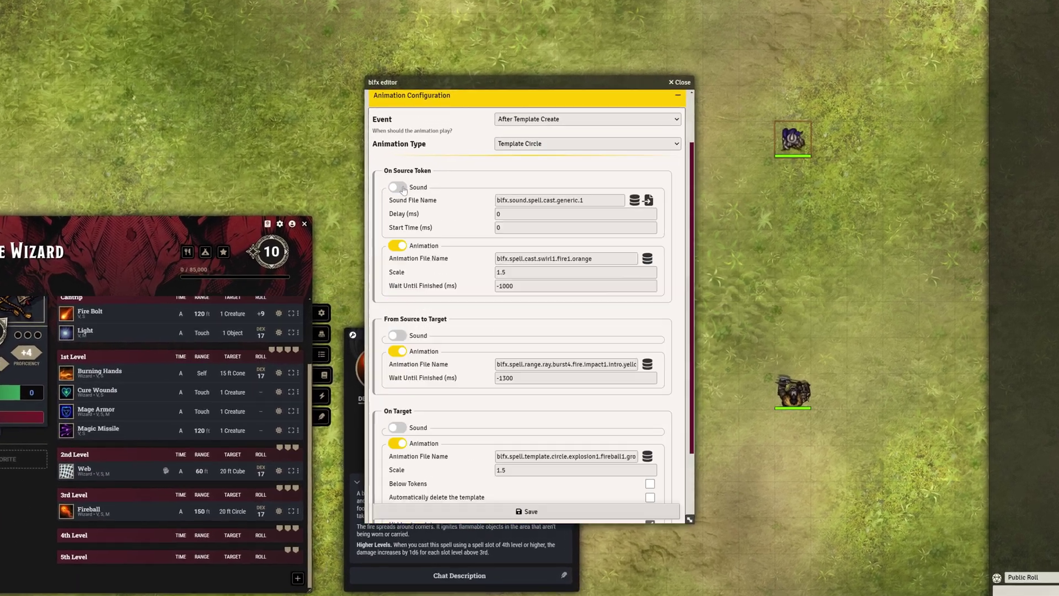
pyautogui.click(397, 336)
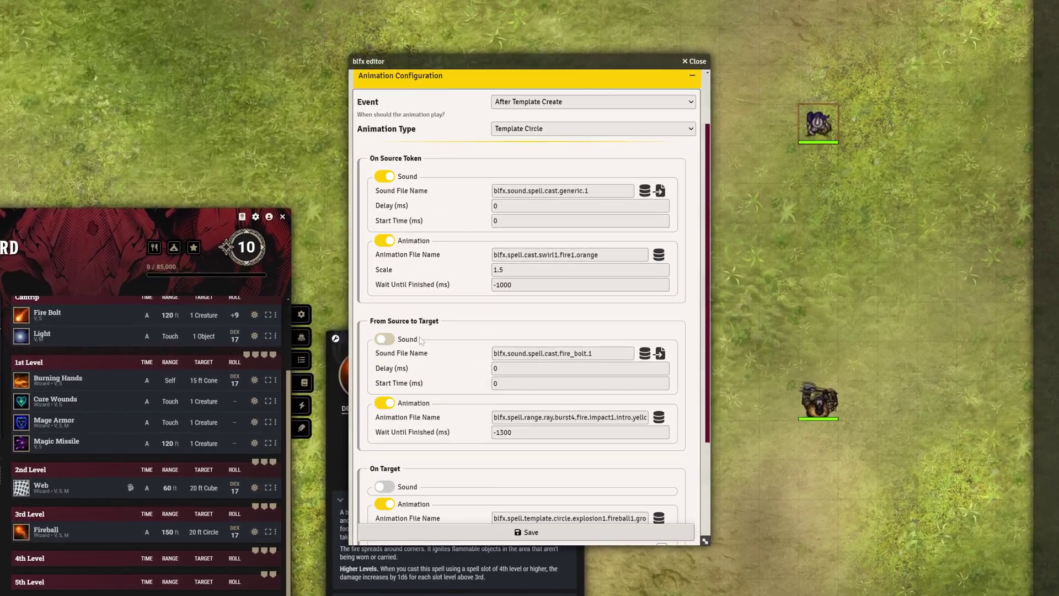
pyautogui.scroll(-2, 496, 331)
pyautogui.click(375, 389)
pyautogui.scroll(-2, 470, 409)
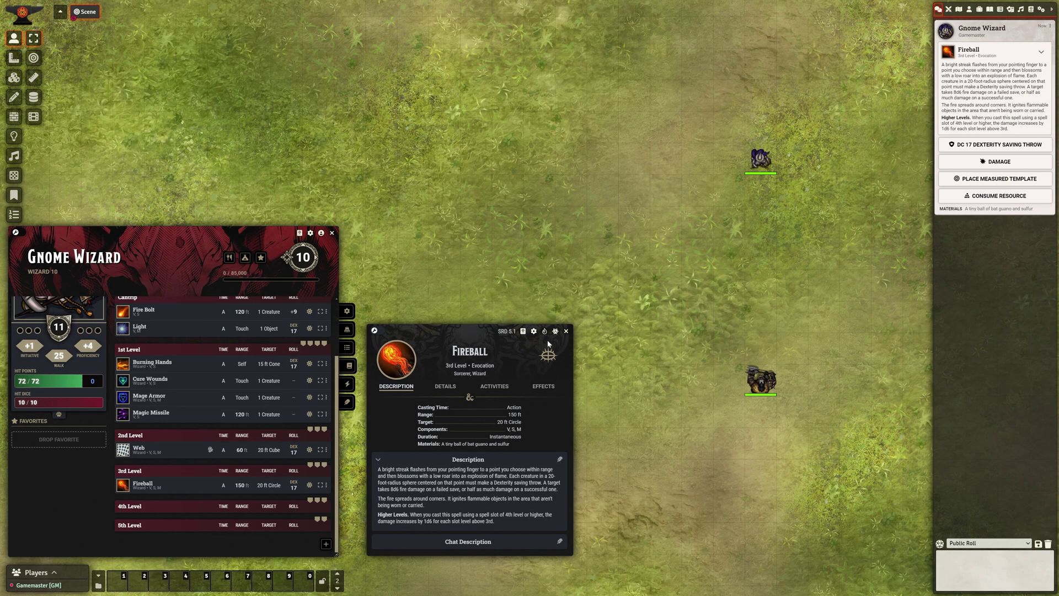
# Step: Reopen the Fireball animation and search the Sequencer database for "sound male.spellcast" from its source token sound
pyautogui.click(545, 331)
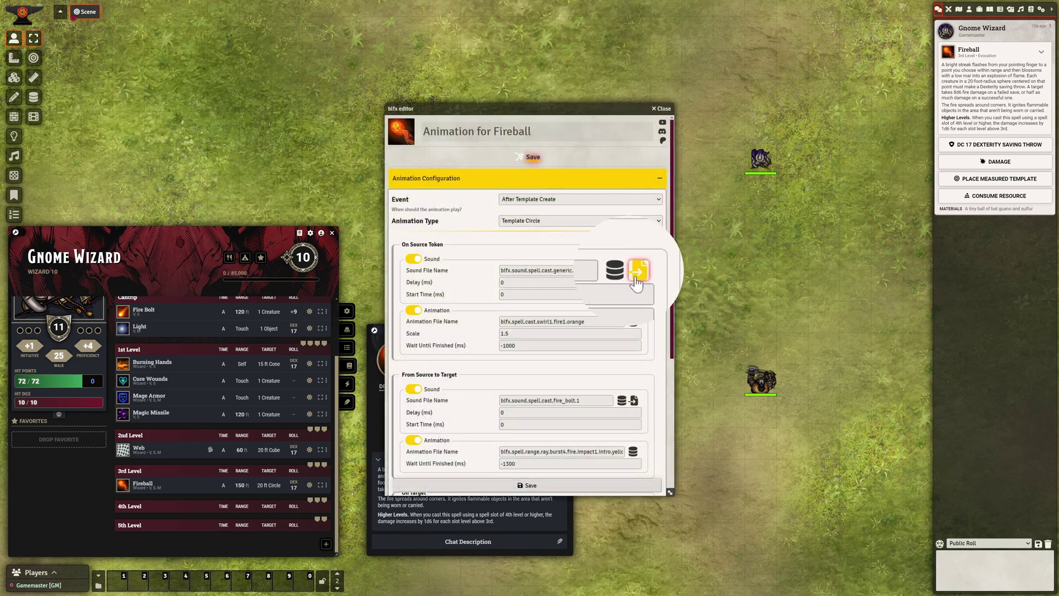
pyautogui.click(609, 279)
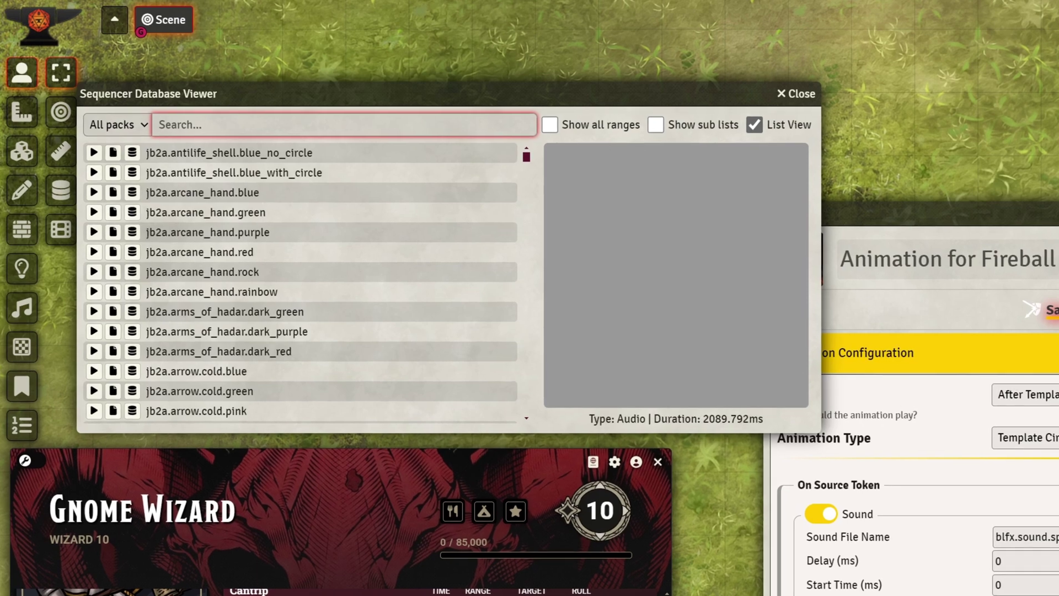
pyautogui.write('soun')
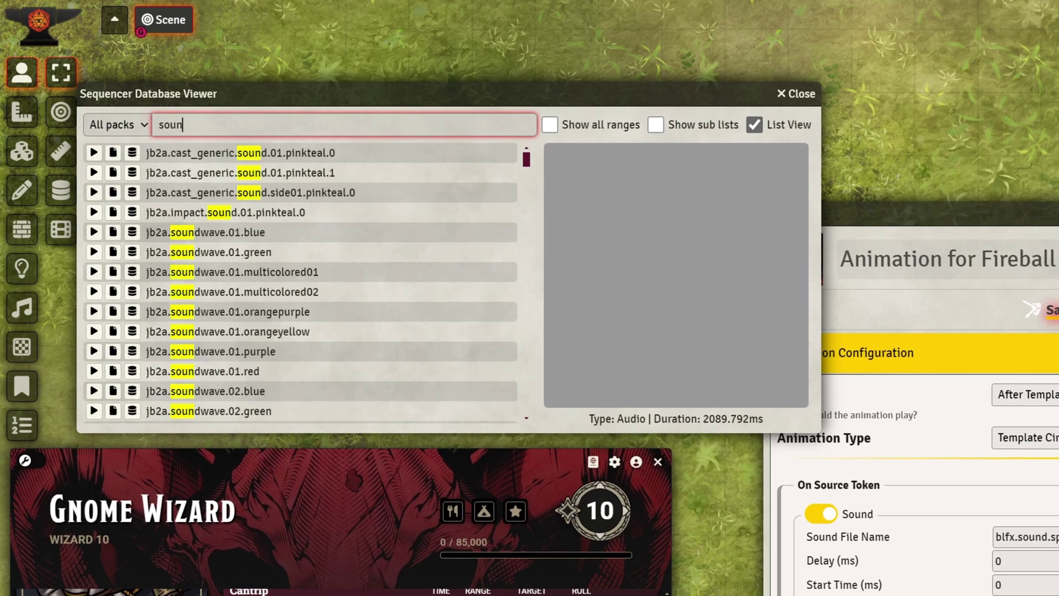
pyautogui.write('d ma')
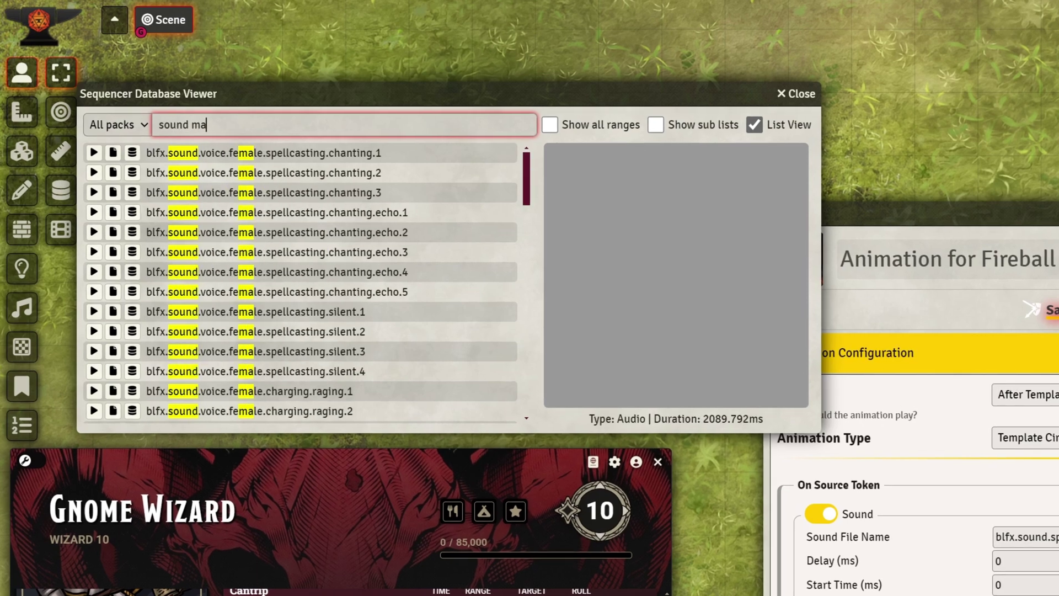
pyautogui.press('BackSpace')
pyautogui.press('BackSpace')
pyautogui.press('BackSpace')
pyautogui.write('male.spellcast')
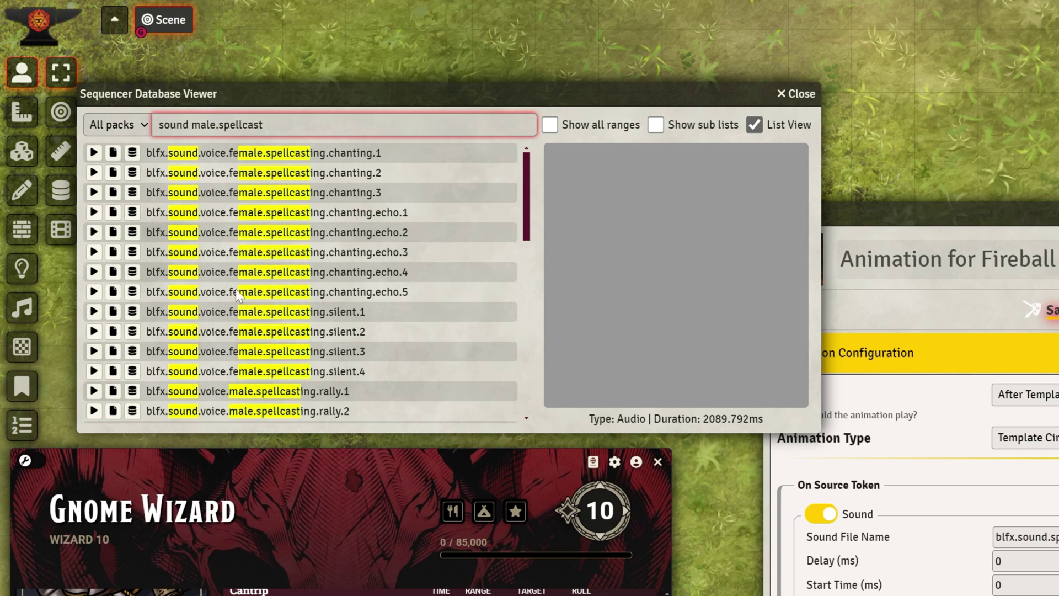
pyautogui.scroll(-2, 237, 295)
pyautogui.scroll(-4, 243, 322)
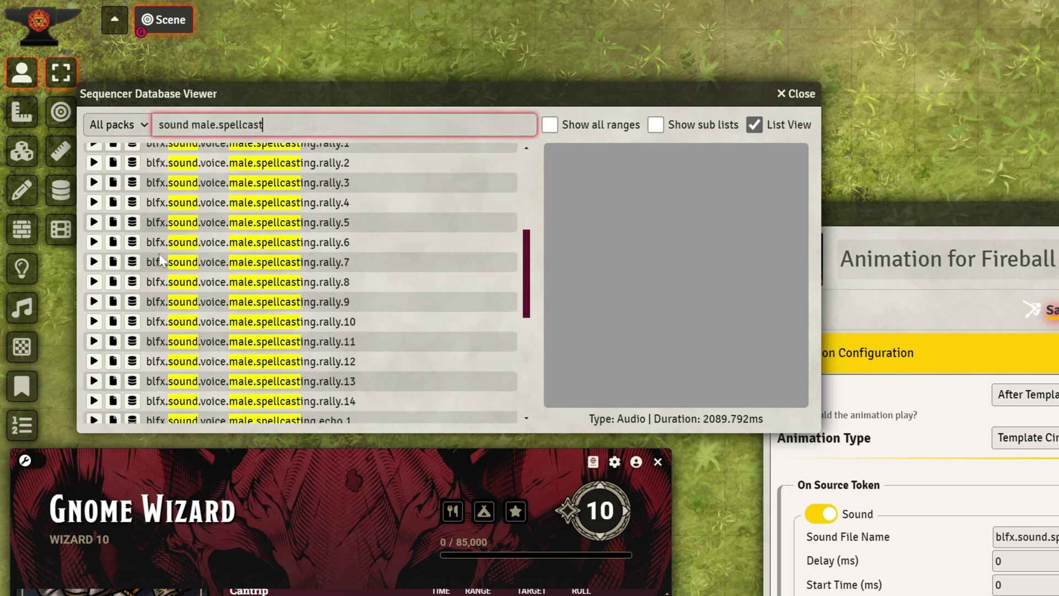
# Step: Preview a male rally voice, set the source token sound to blfx.sound.voice.male.spellcasting.rally.8 and Wait Until Finished to -500 ms
pyautogui.click(94, 242)
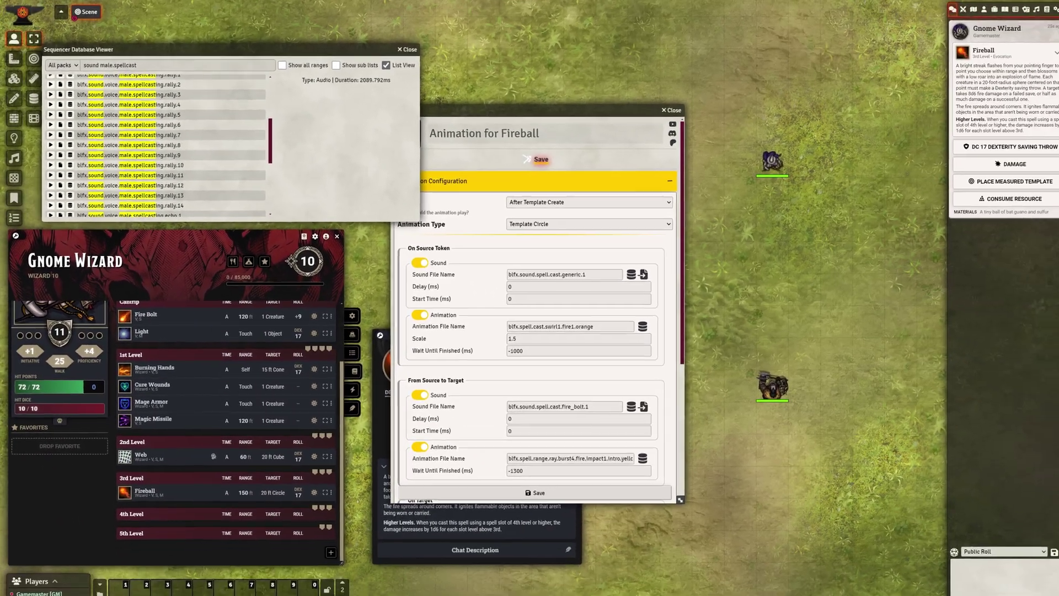
pyautogui.moveTo(596, 275); pyautogui.dragTo(488, 278)
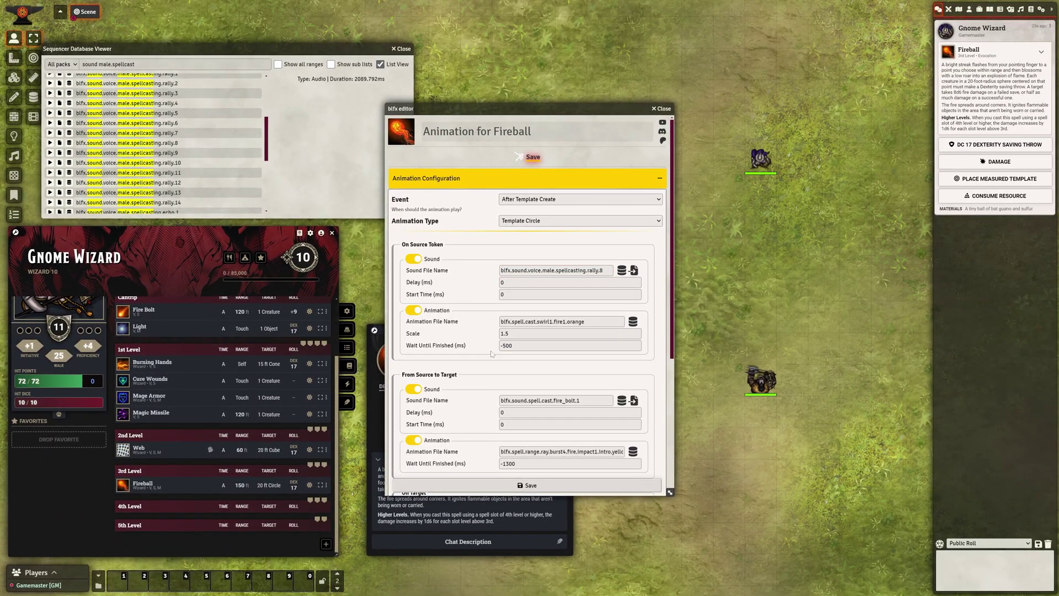
pyautogui.click(581, 349)
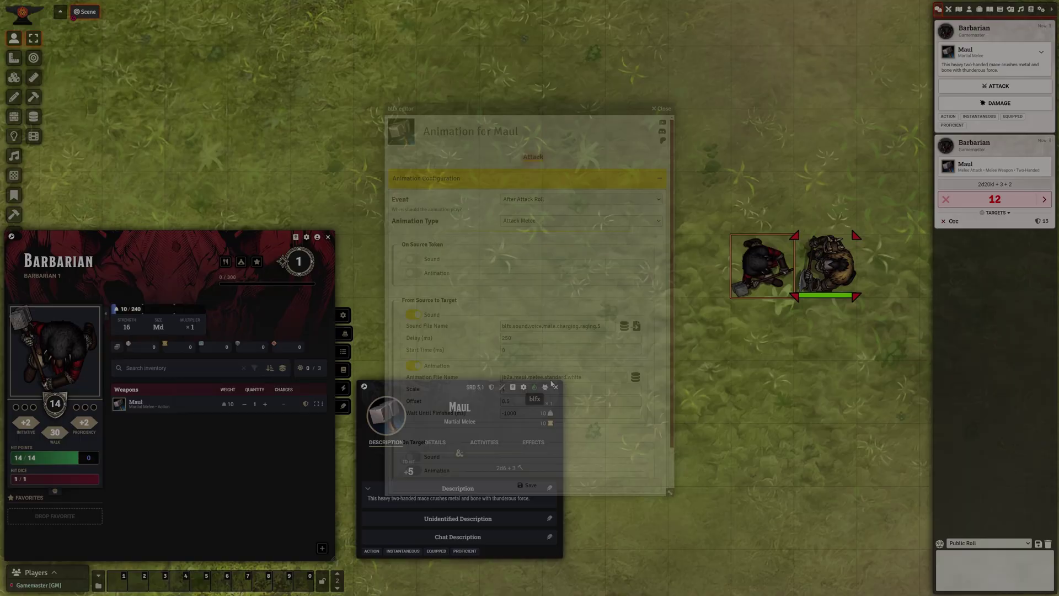
# Step: Enable both the sound and the animation in the On Target section of the Maul animation
pyautogui.scroll(-2, 475, 395)
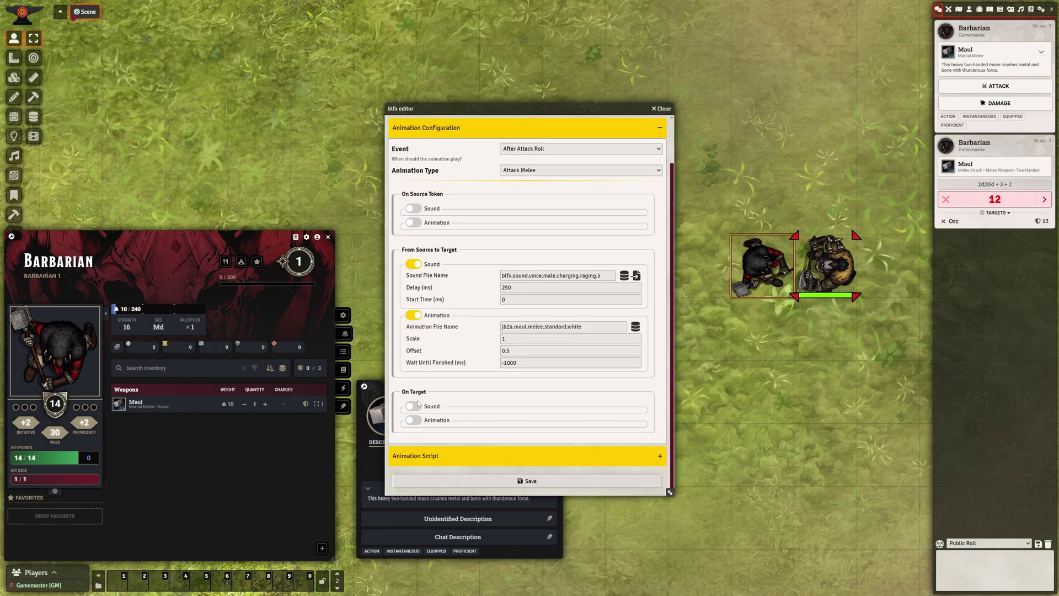
pyautogui.click(413, 406)
pyautogui.scroll(-1, 417, 424)
pyautogui.click(413, 421)
pyautogui.scroll(-2, 417, 424)
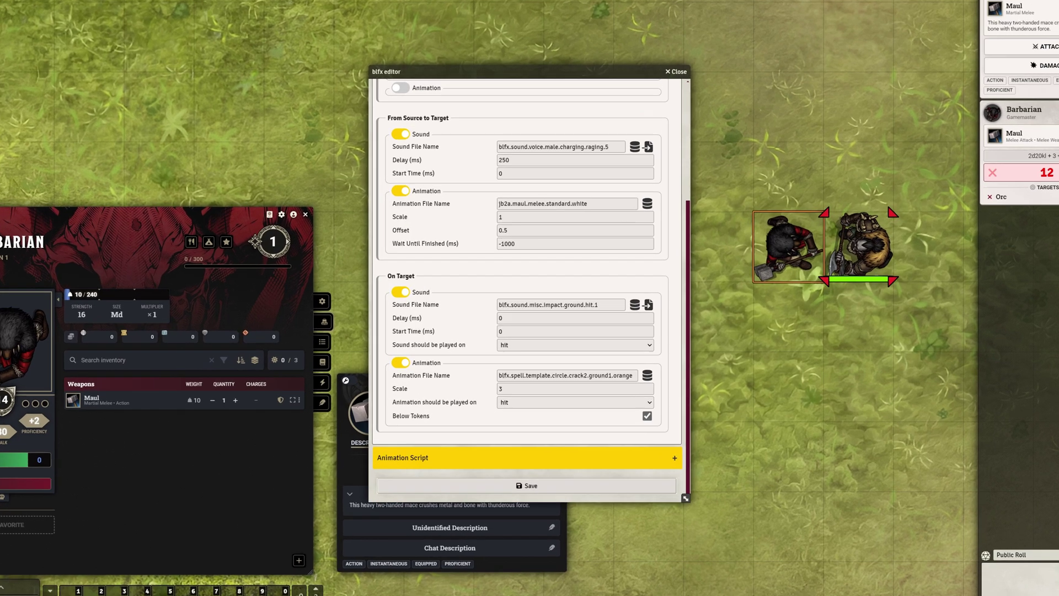
# Step: Save the Maul's on-target sound and animation so both play on hit, and use the Maul to test them
pyautogui.click(531, 354)
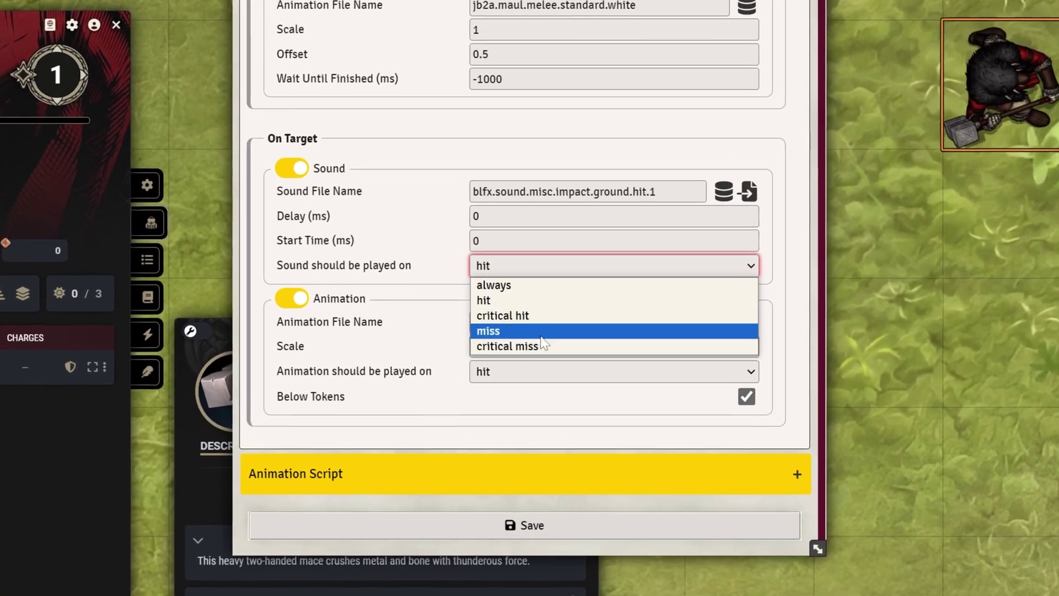
pyautogui.click(528, 301)
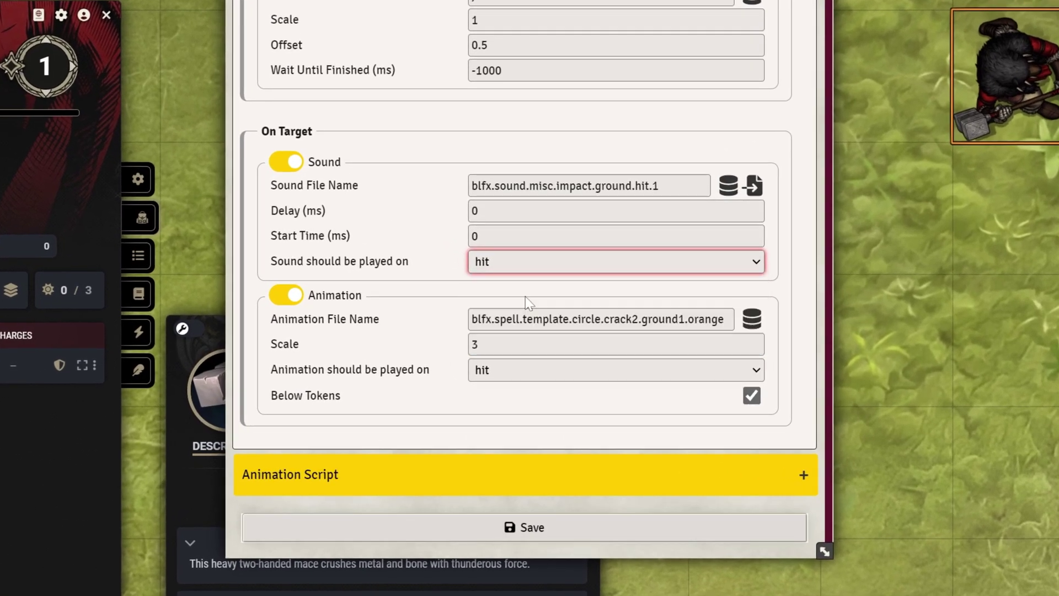
pyautogui.click(546, 376)
pyautogui.click(546, 405)
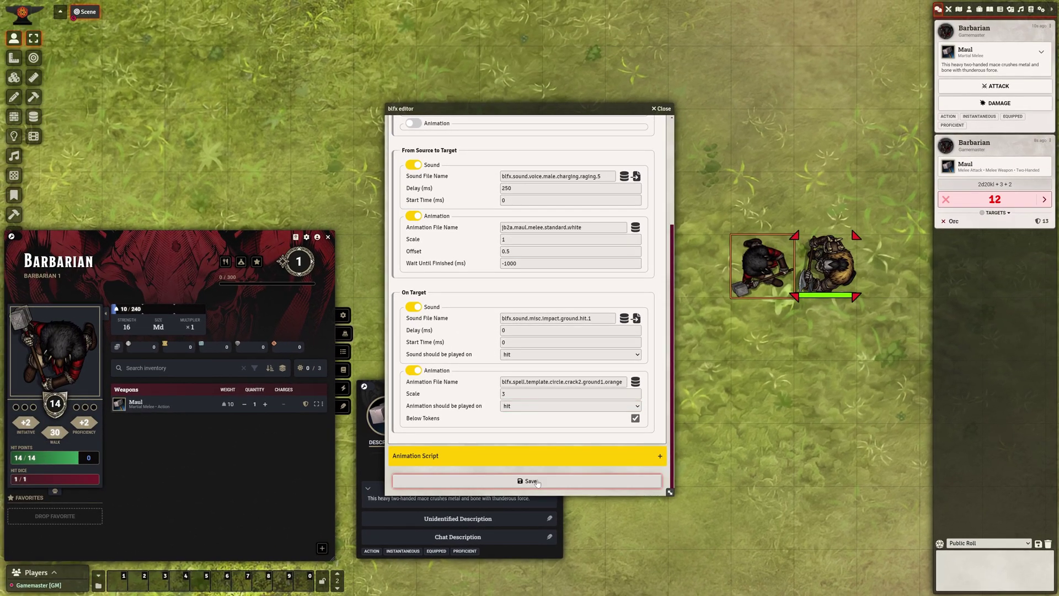
pyautogui.click(532, 480)
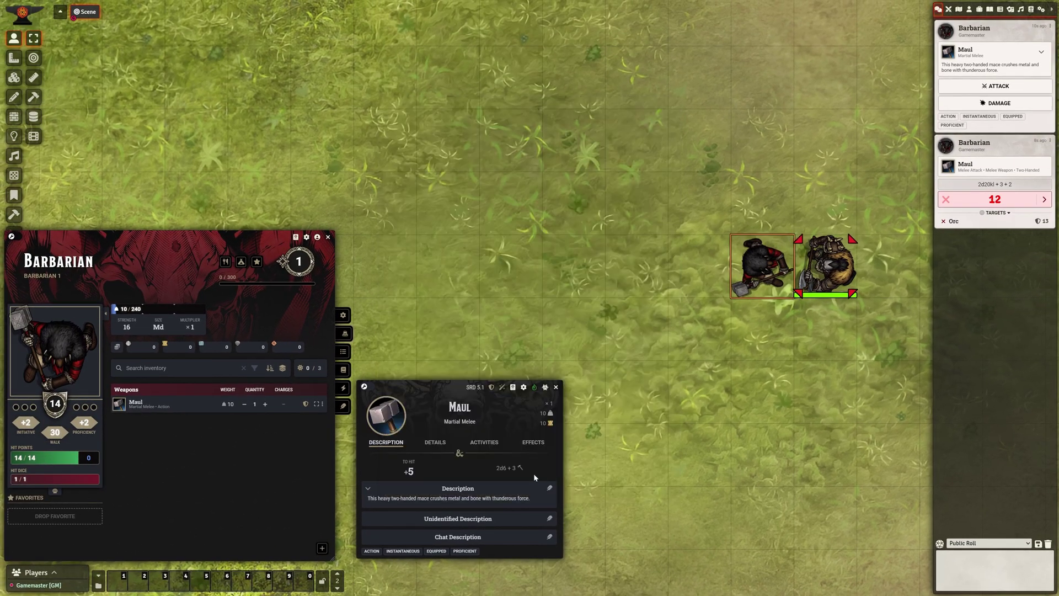
pyautogui.click(122, 406)
pyautogui.click(792, 504)
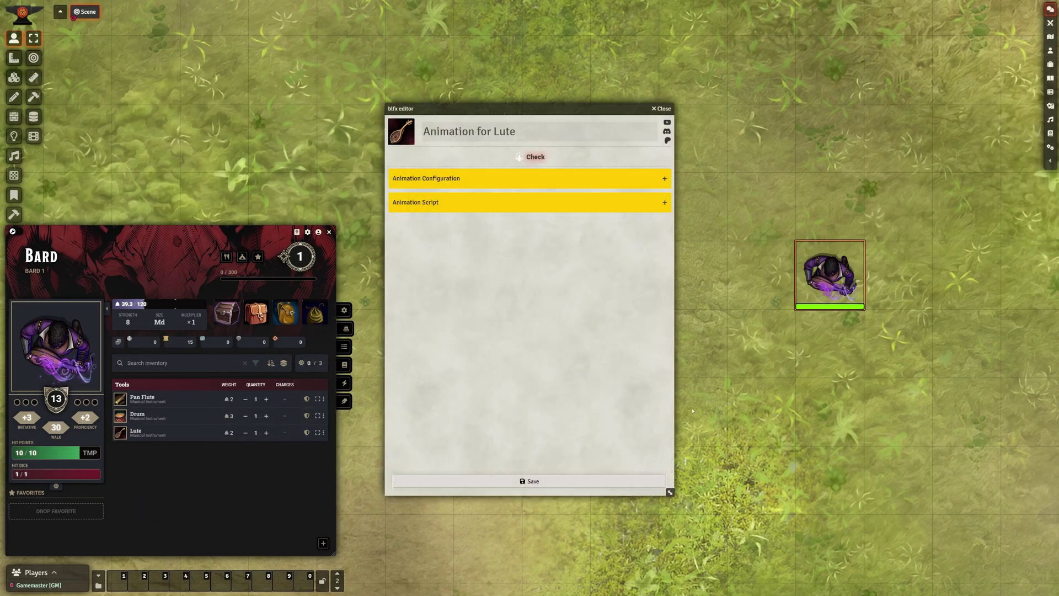
# Step: Expand the Lute's animation configuration and choose On Target or Token as the animation type
pyautogui.click(473, 179)
pyautogui.click(564, 221)
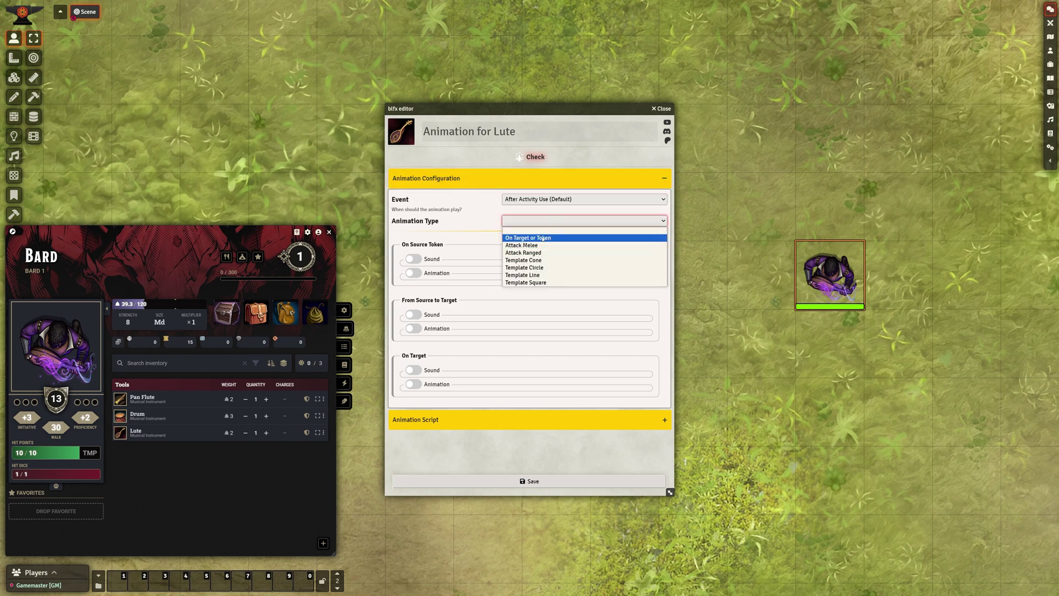
pyautogui.click(544, 237)
# Step: Search the jb2a pack in the Sequencer database for "soundwa" and preview jb2a.soundwave.01.purple
pyautogui.click(636, 285)
pyautogui.doubleClick(93, 64)
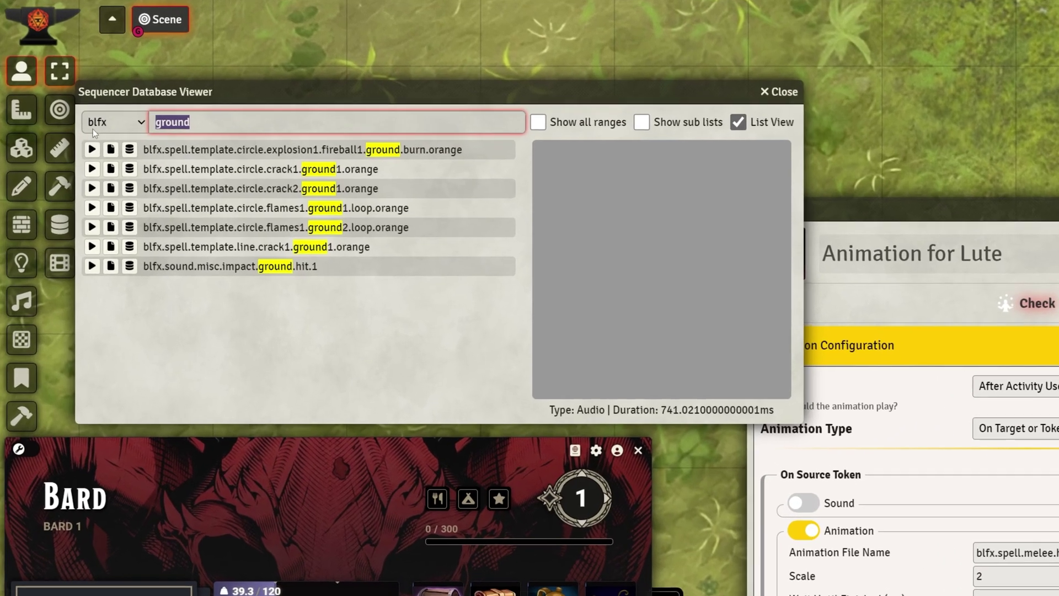
pyautogui.write('soundw')
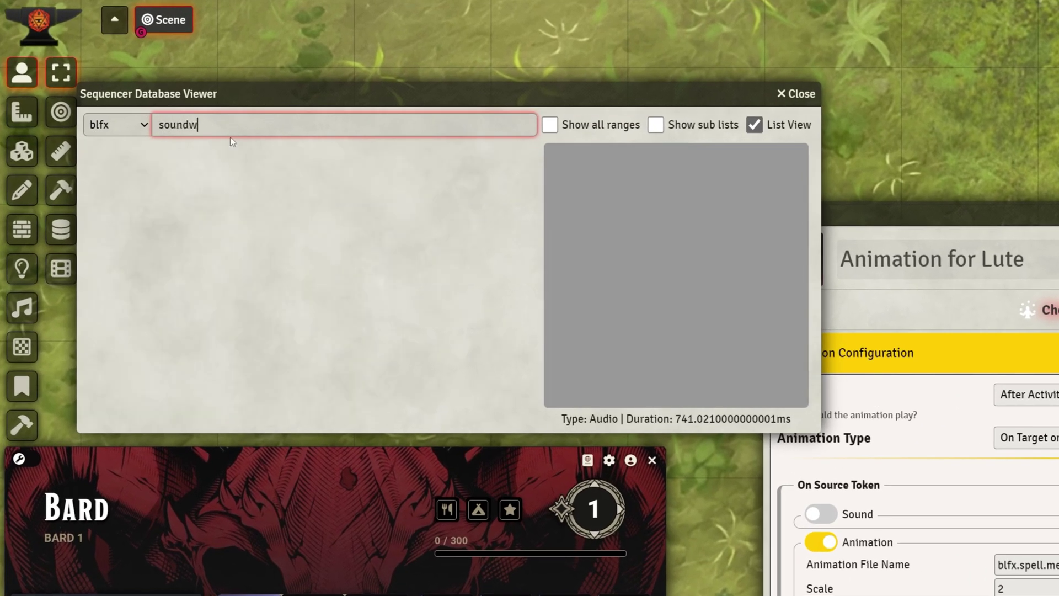
pyautogui.press('BackSpace')
pyautogui.click(118, 127)
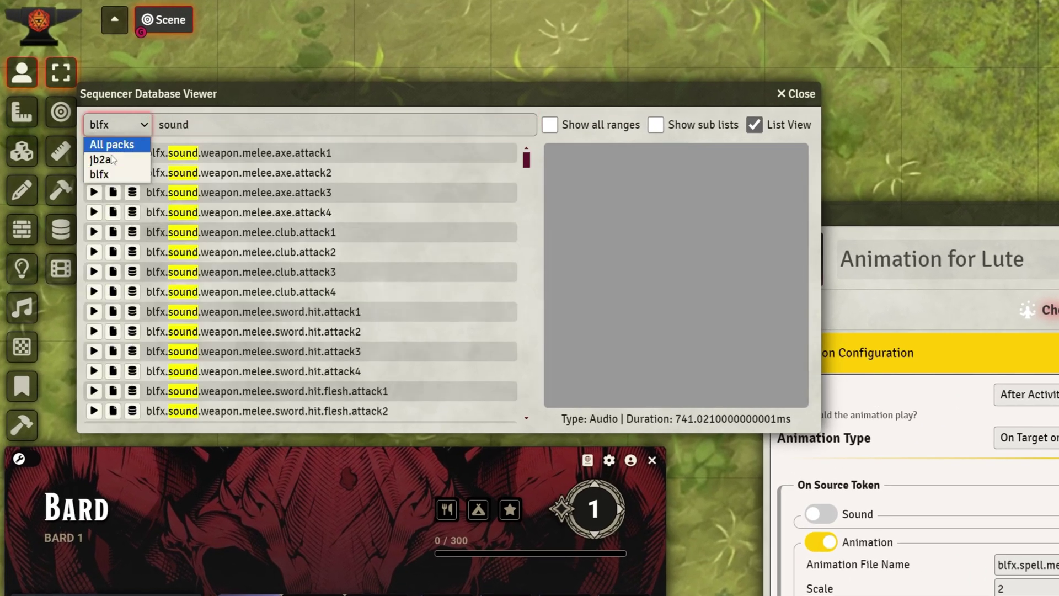
pyautogui.click(116, 159)
pyautogui.click(239, 129)
pyautogui.write('wa')
pyautogui.click(95, 272)
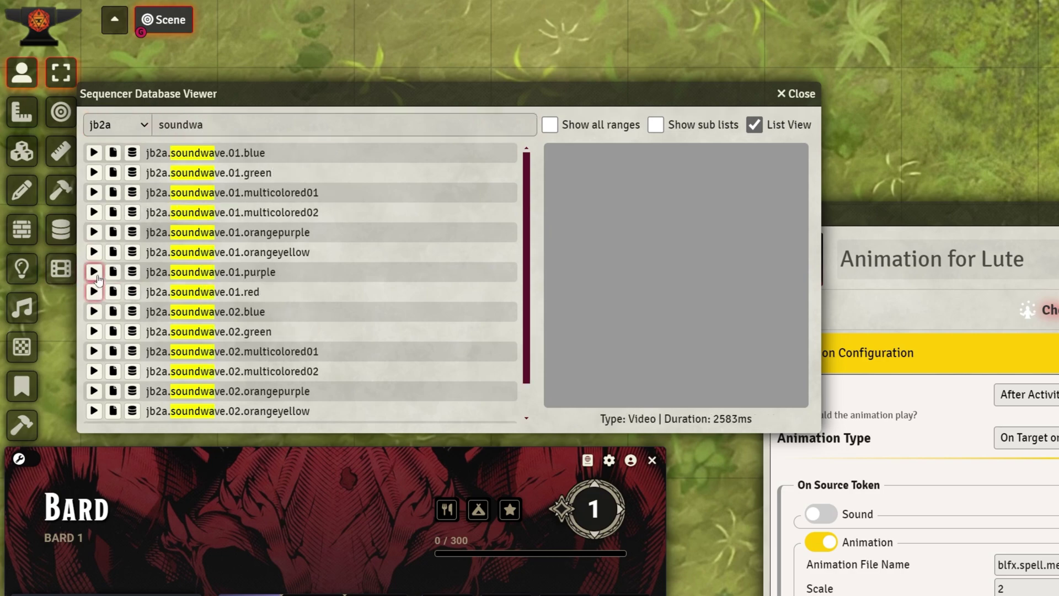
# Step: Copy the purple soundwave's database path into the Lute's source token animation and shorten it to jb2a.soundwave.01
pyautogui.click(132, 273)
pyautogui.moveTo(723, 269); pyautogui.dragTo(379, 272)
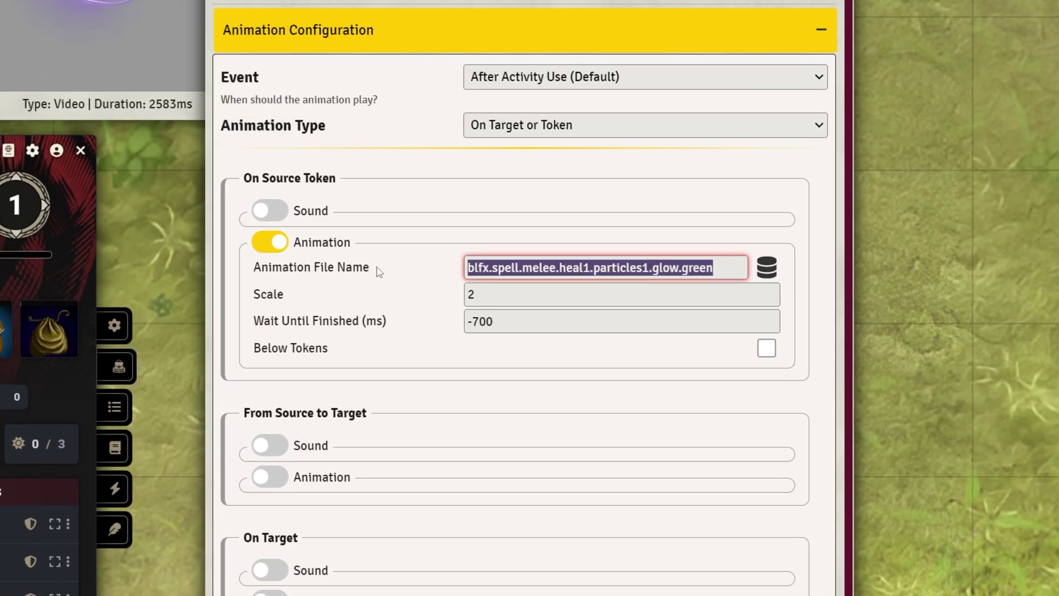
pyautogui.write('jb2a.soundwave.01.purple')
pyautogui.moveTo(574, 269); pyautogui.dragTo(610, 287)
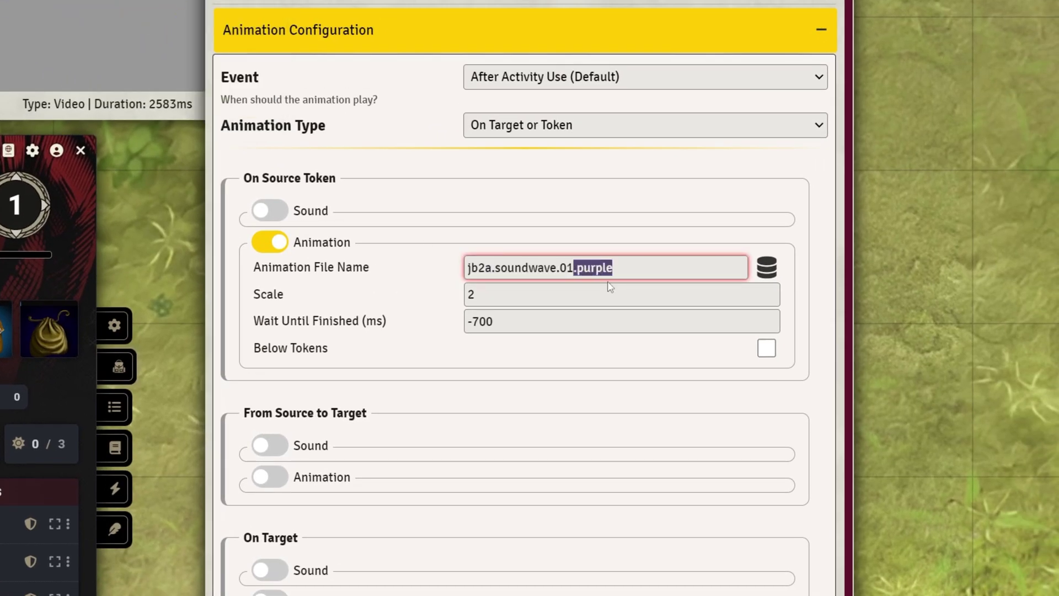
# Step: Set the Lute's source token animation scale to 3 and Wait Until Finished to 0 ms
pyautogui.click(381, 322)
pyautogui.moveTo(484, 298); pyautogui.dragTo(430, 298)
pyautogui.write('3')
pyautogui.click(527, 319)
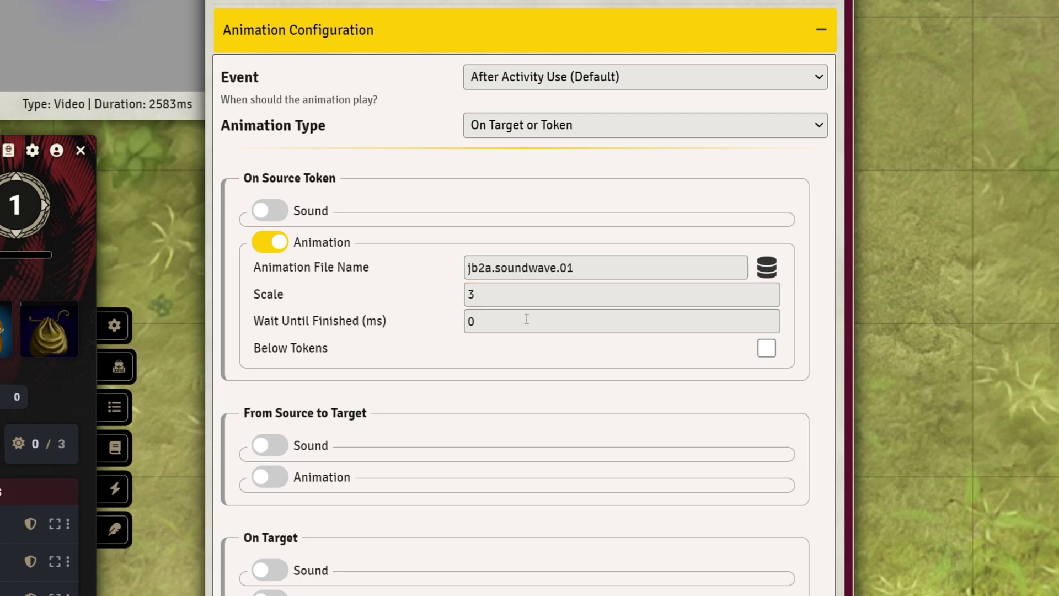
# Step: Enable the Lute's source token sound, search the blfx pack for "lute" and preview a lute sound
pyautogui.click(269, 210)
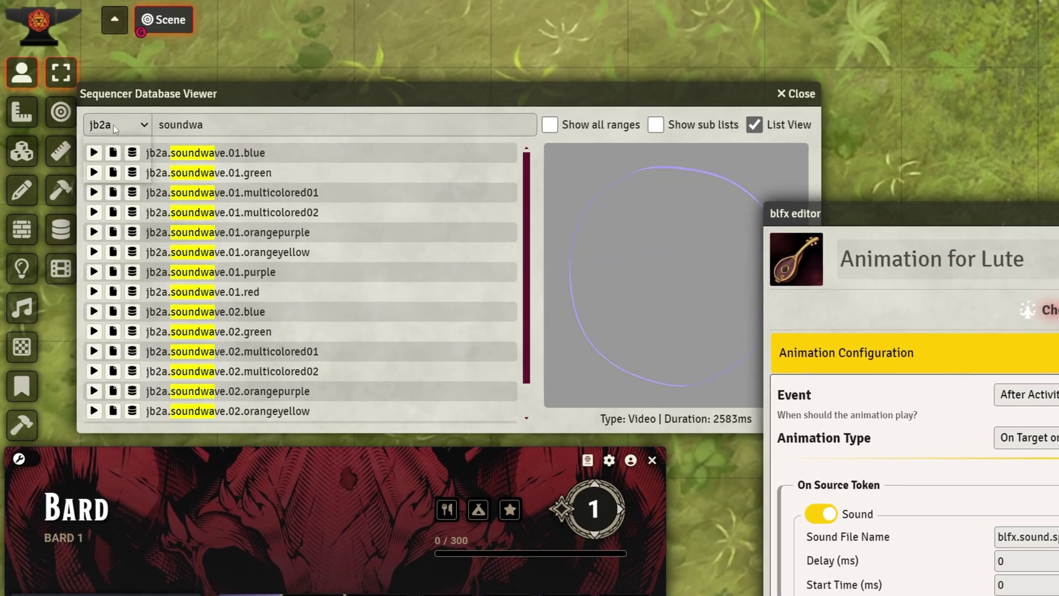
pyautogui.click(117, 124)
pyautogui.click(109, 179)
pyautogui.press('Tab')
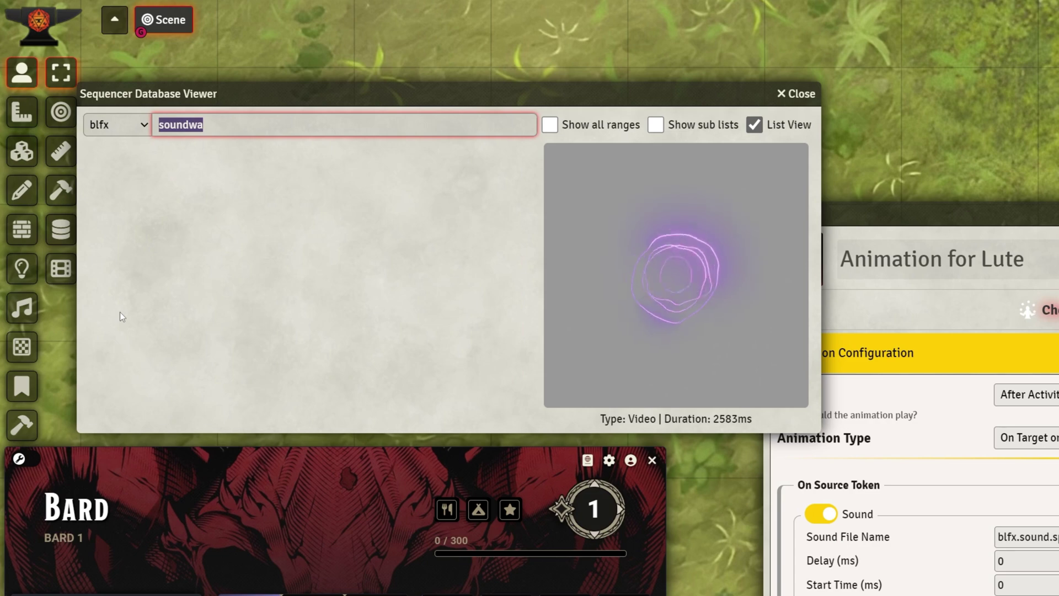
pyautogui.write('lute')
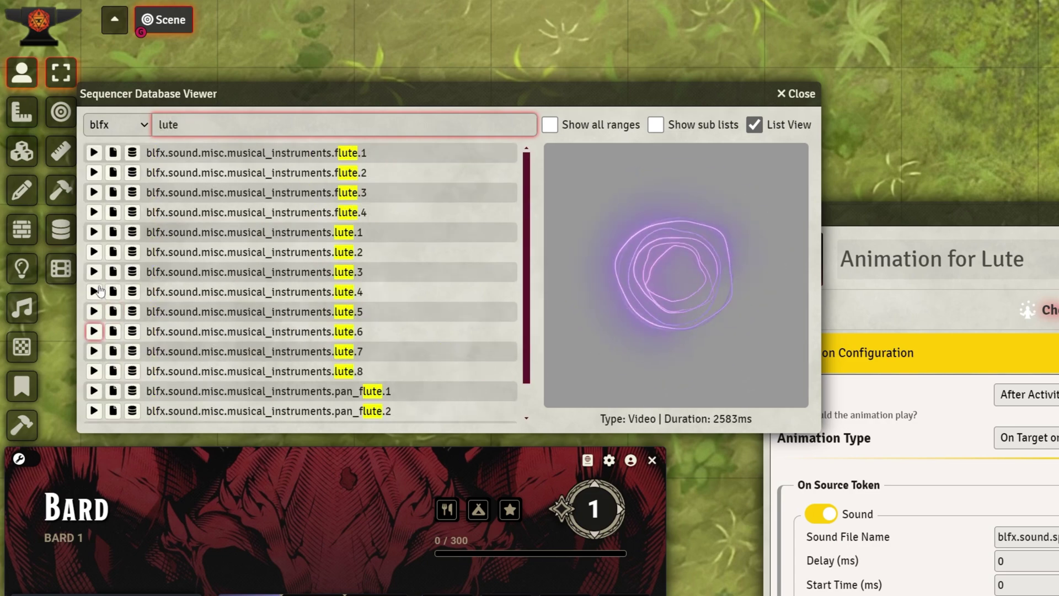
pyautogui.click(94, 238)
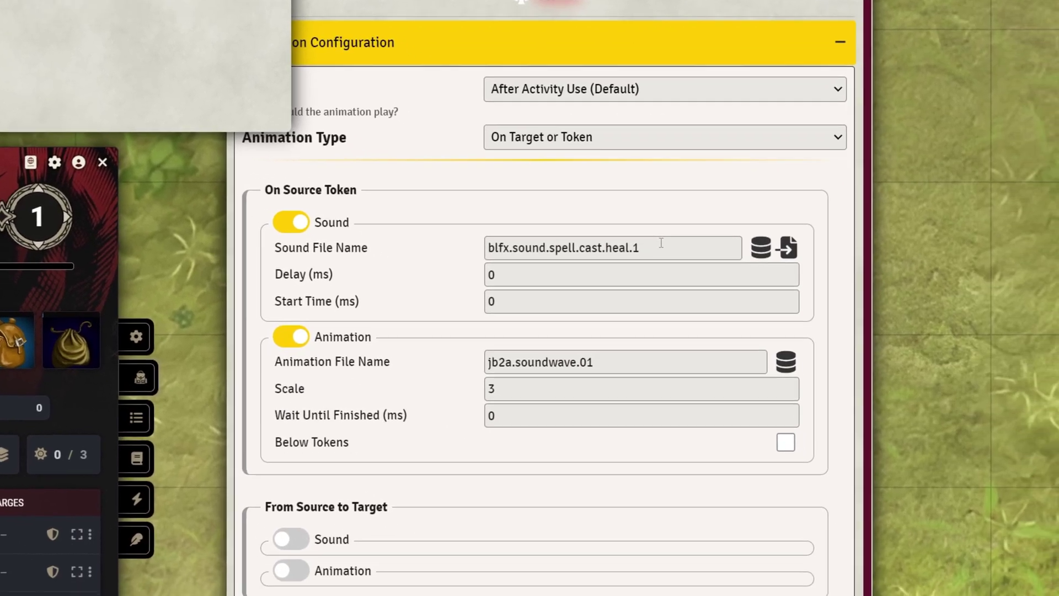
# Step: Set the source token sound to blfx.sound.misc.musical_instruments.lute, save the animation and use the Lute to test it
pyautogui.moveTo(658, 242); pyautogui.dragTo(512, 251)
pyautogui.write('blfx.sound.misc.musical_instruments.lute.1')
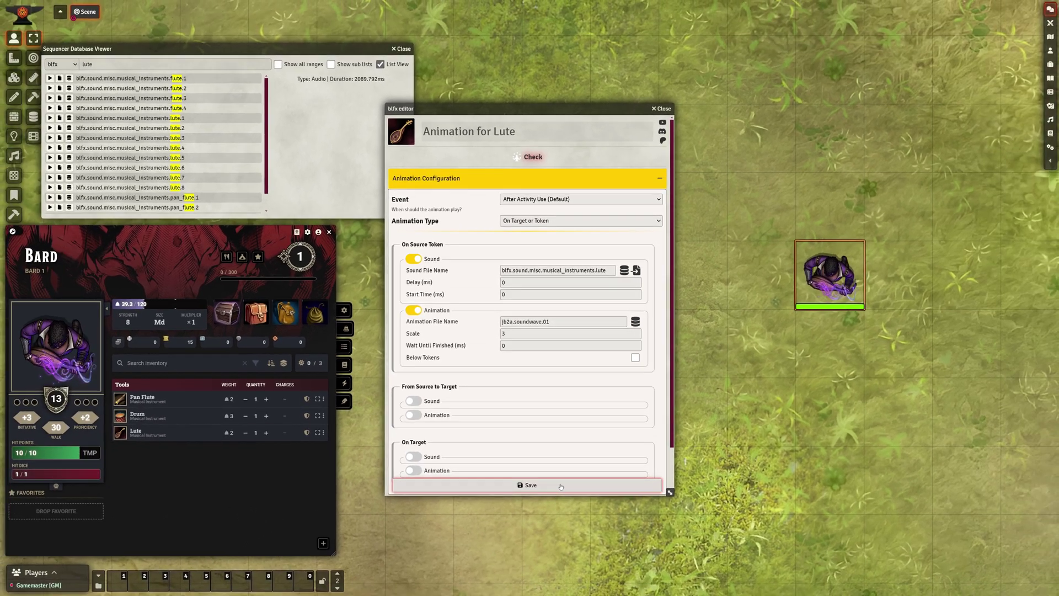
pyautogui.click(530, 486)
pyautogui.click(125, 434)
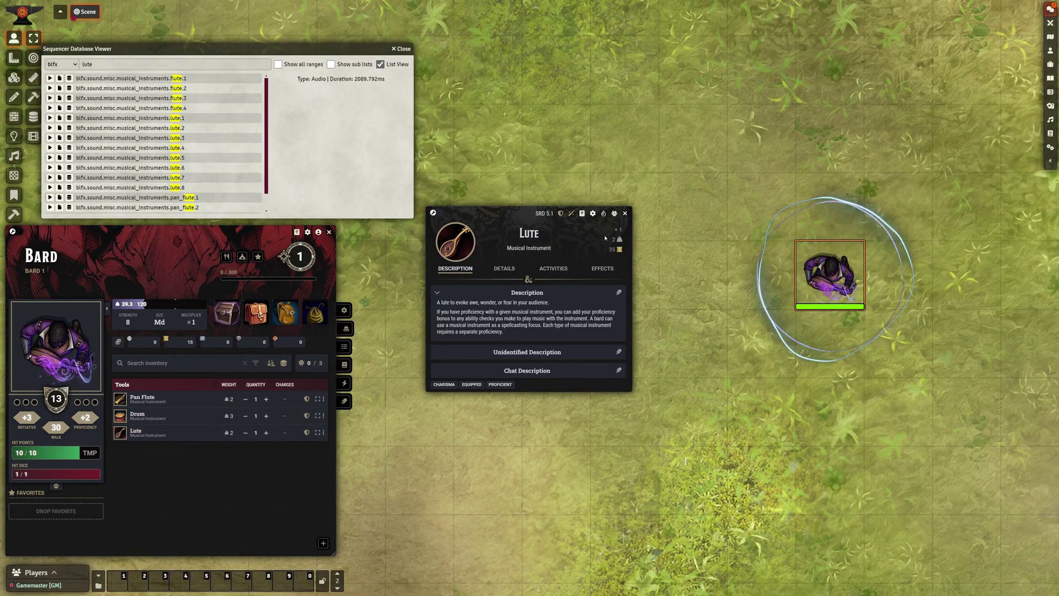
# Step: Reopen the Lute's animation editor and view its generated animation script
pyautogui.click(603, 214)
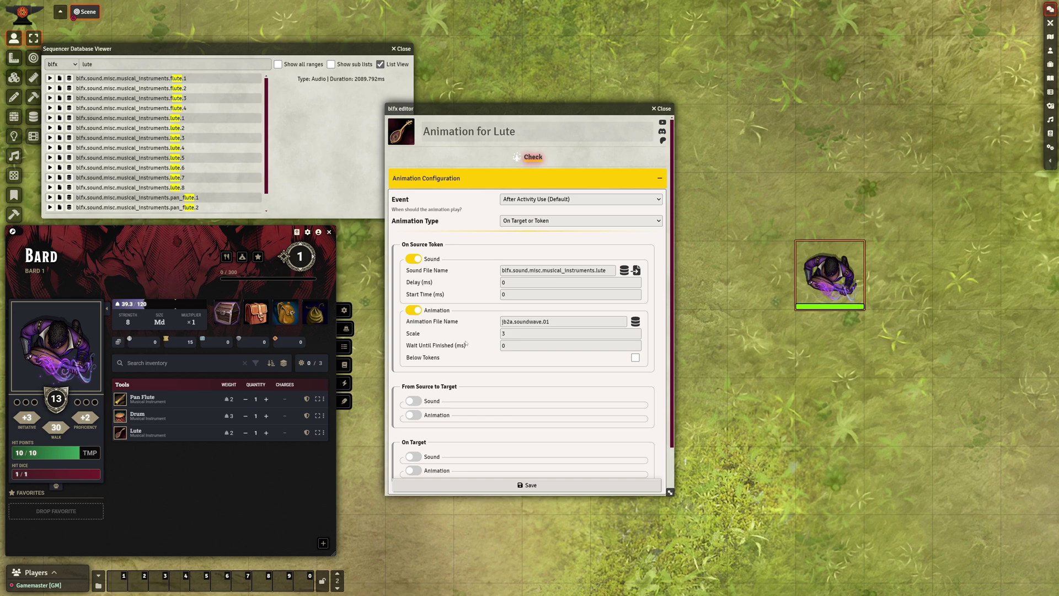
pyautogui.scroll(-5, 466, 343)
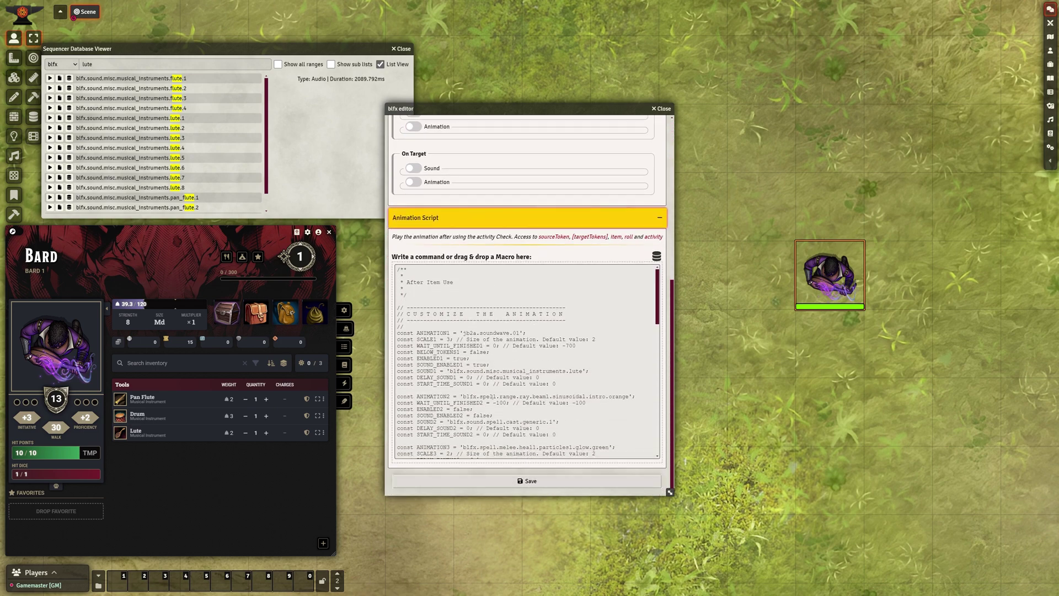
# Step: Duplicate the sound block, from .sound() to .startTime(START_TIME_SOUND1), below the original in the Lute script's source token sequence
pyautogui.scroll(-5, 600, 369)
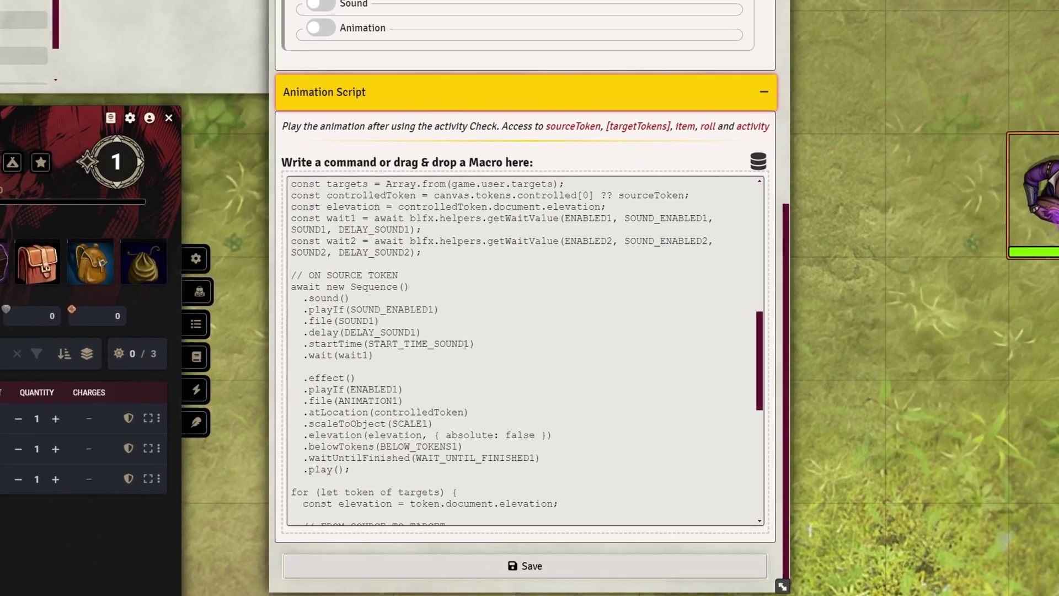
pyautogui.moveTo(492, 345); pyautogui.dragTo(290, 312)
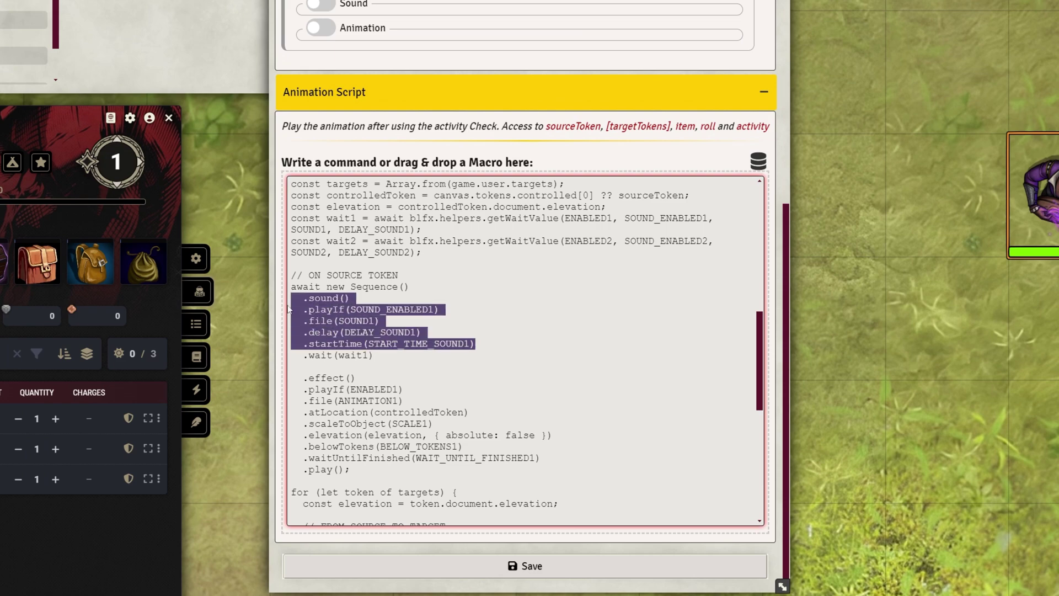
pyautogui.click(509, 343)
pyautogui.press('Return')
pyautogui.press('Return')
pyautogui.press('Up')
pyautogui.press('Return')
pyautogui.write('.sound()   .playIf(SOUND_ENABLED1)   .file(SOUND1)   .delay(DELAY_SOUND1)   .startTime(START_TIME_SOUND1)')
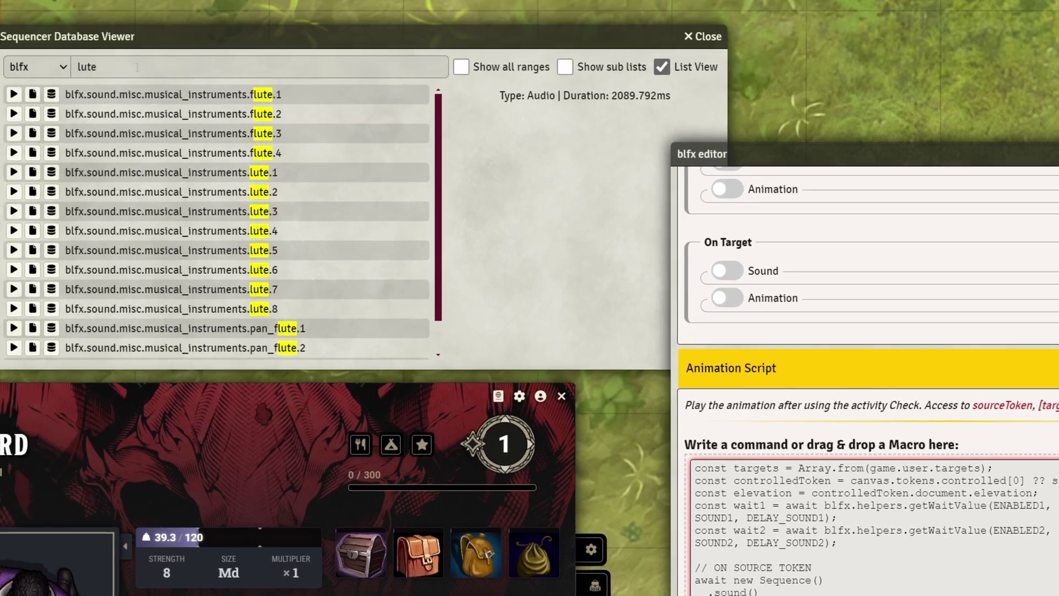
# Step: Search the blfx database for "sing" and set the duplicated sound block's file to 'blfx.sound.voice.male.spellcasting.singing'
pyautogui.doubleClick(193, 118)
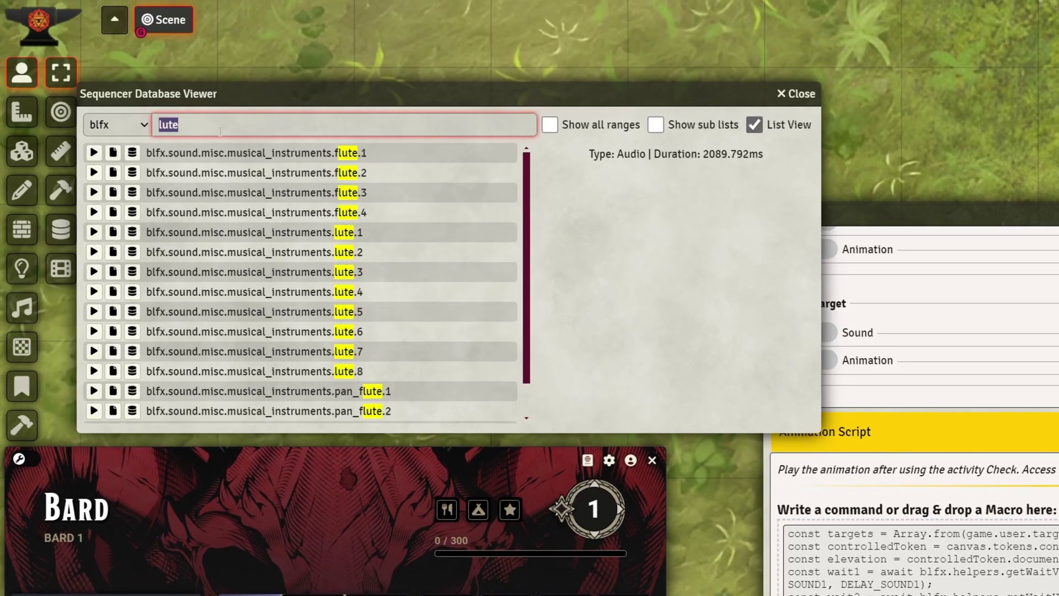
pyautogui.write('sing')
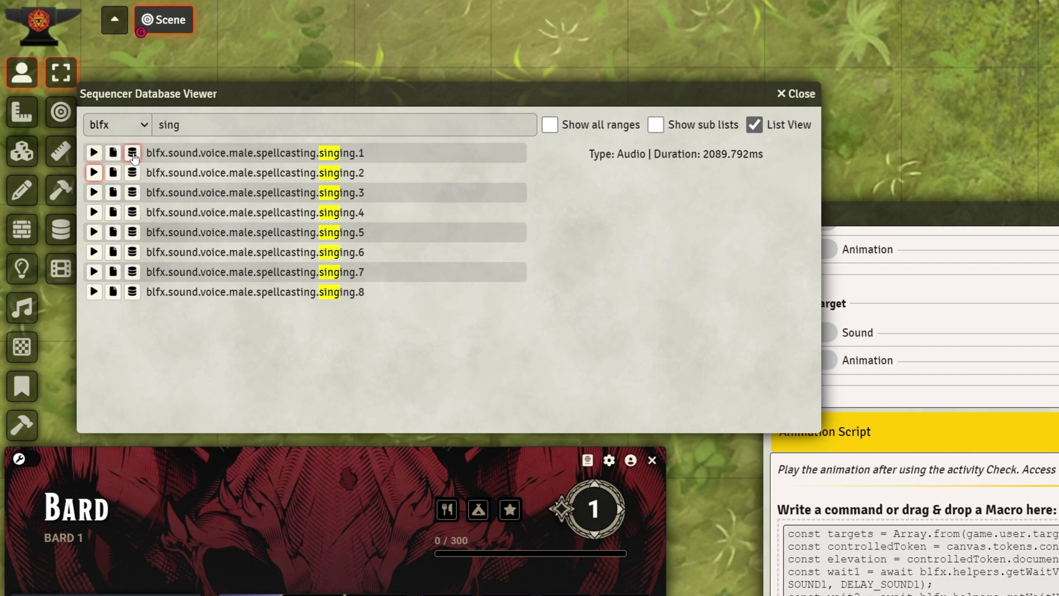
pyautogui.click(131, 154)
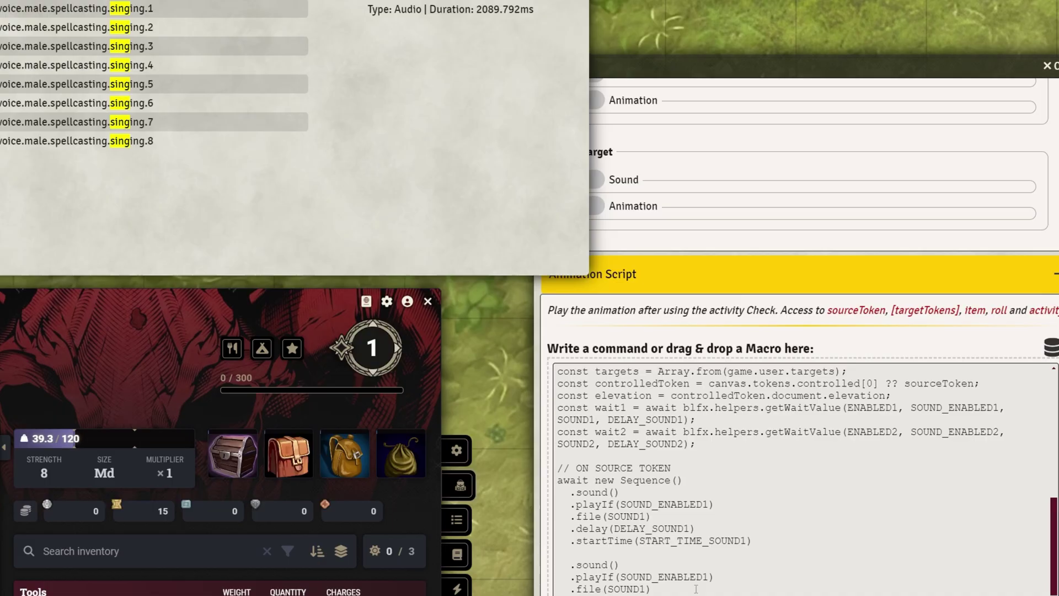
pyautogui.doubleClick(357, 389)
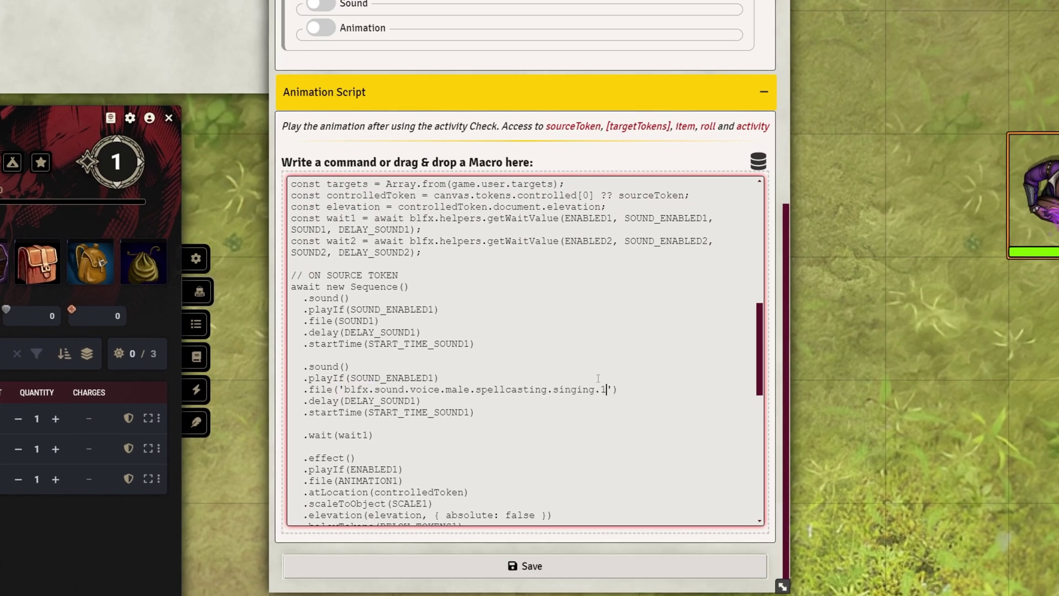
pyautogui.press('BackSpace')
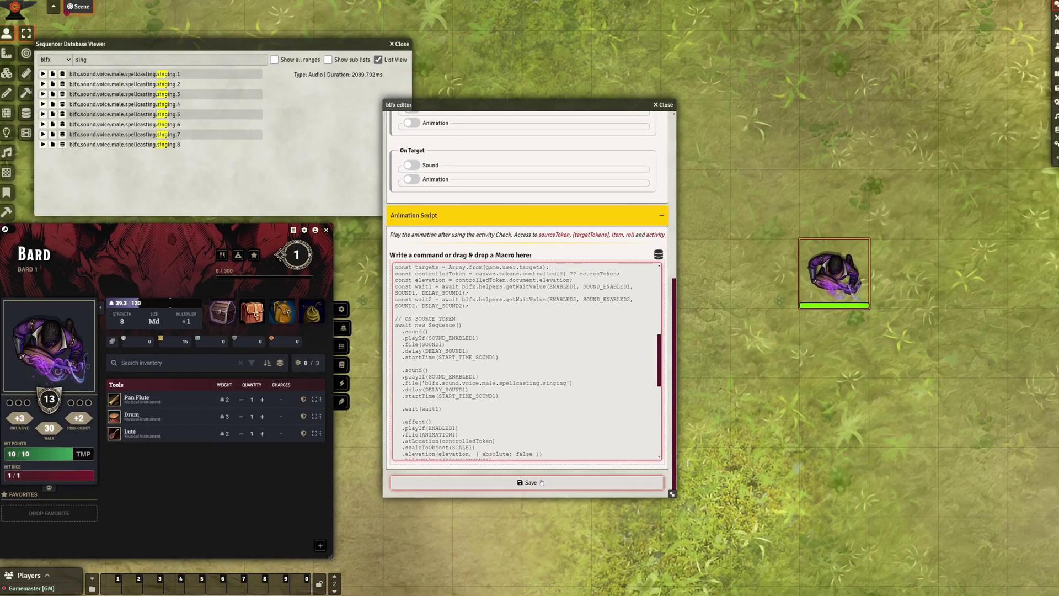
# Step: Save the Lute's edited animation script and use the Lute to test the combined sounds
pyautogui.click(525, 566)
pyautogui.click(624, 209)
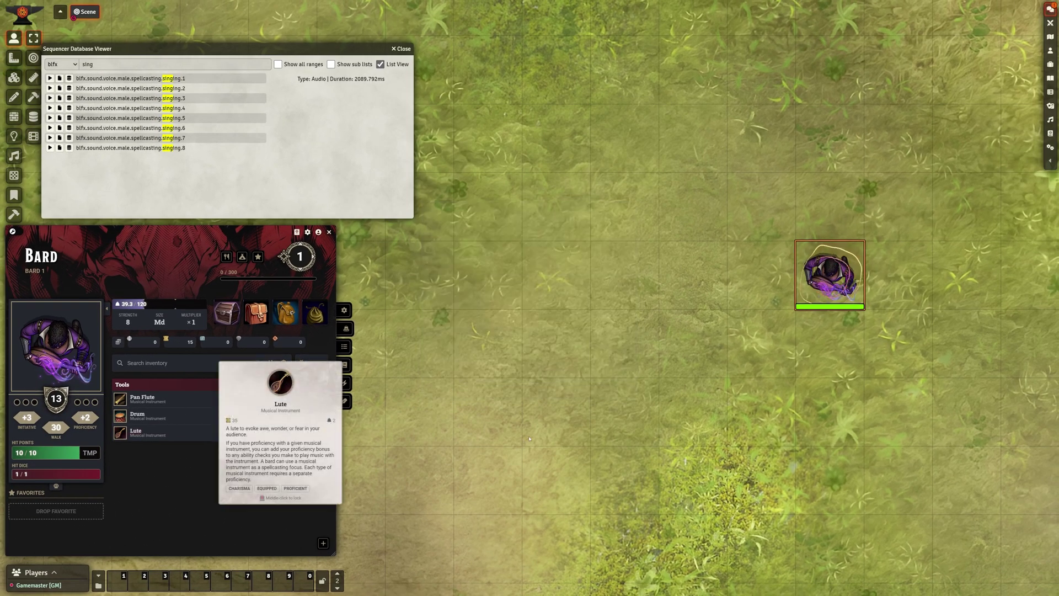
pyautogui.moveTo(120, 436)
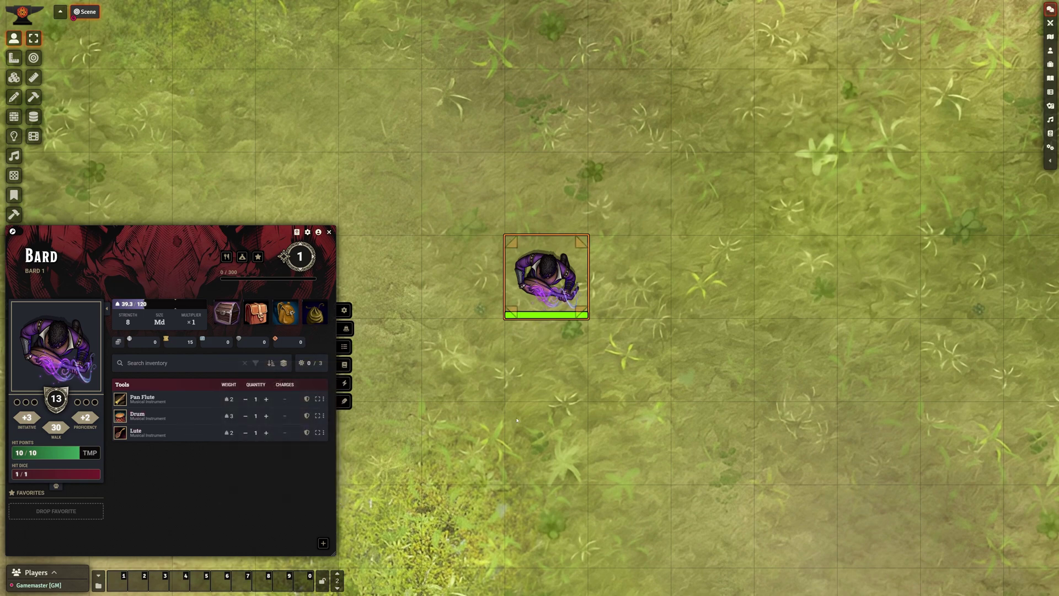
pyautogui.moveTo(138, 416)
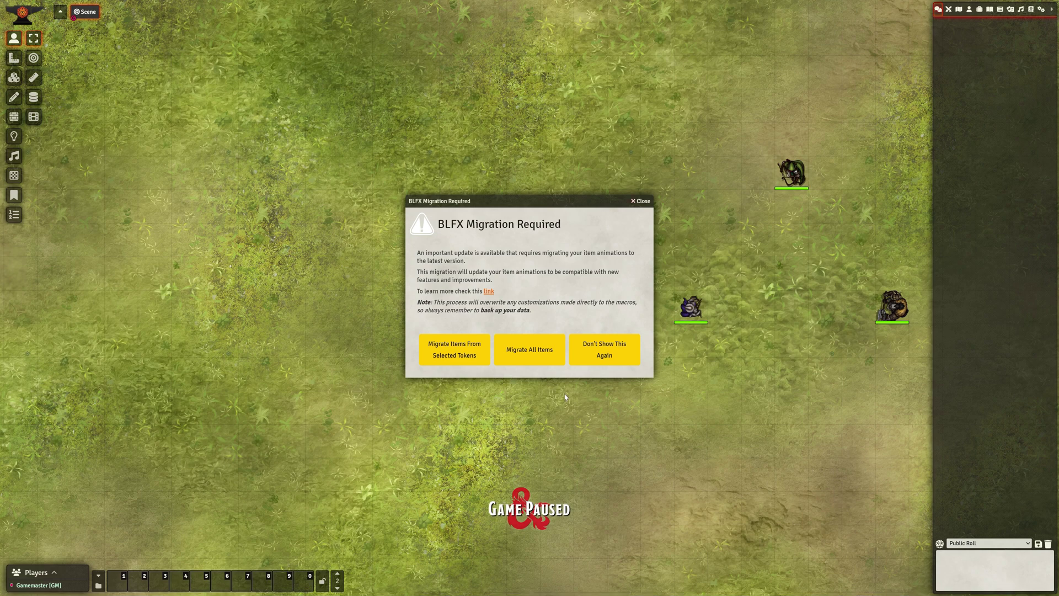
# Step: Open the Elf Ranger's Homebrew Longbow in the animation editor and examine its sound and animation settings and generated script
pyautogui.doubleClick(794, 167)
pyautogui.click(555, 305)
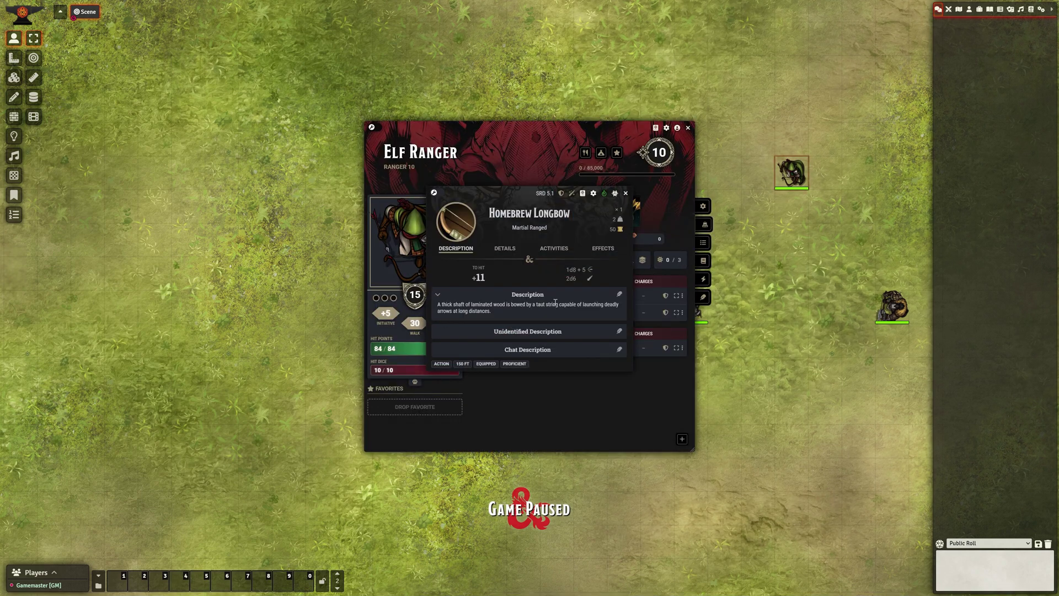
pyautogui.click(604, 193)
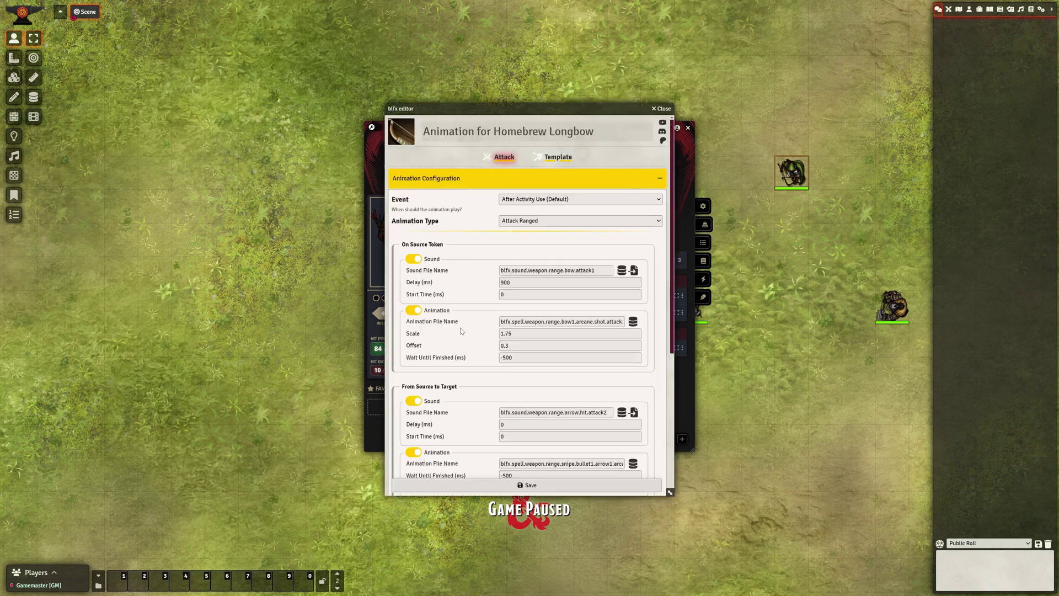
pyautogui.scroll(-4, 462, 331)
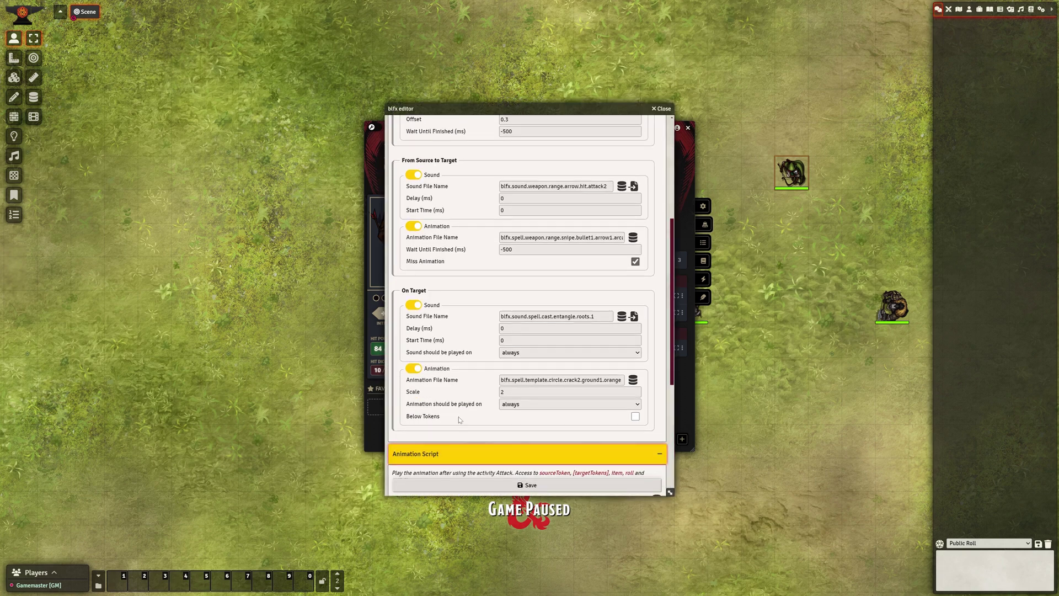
pyautogui.scroll(-5, 459, 420)
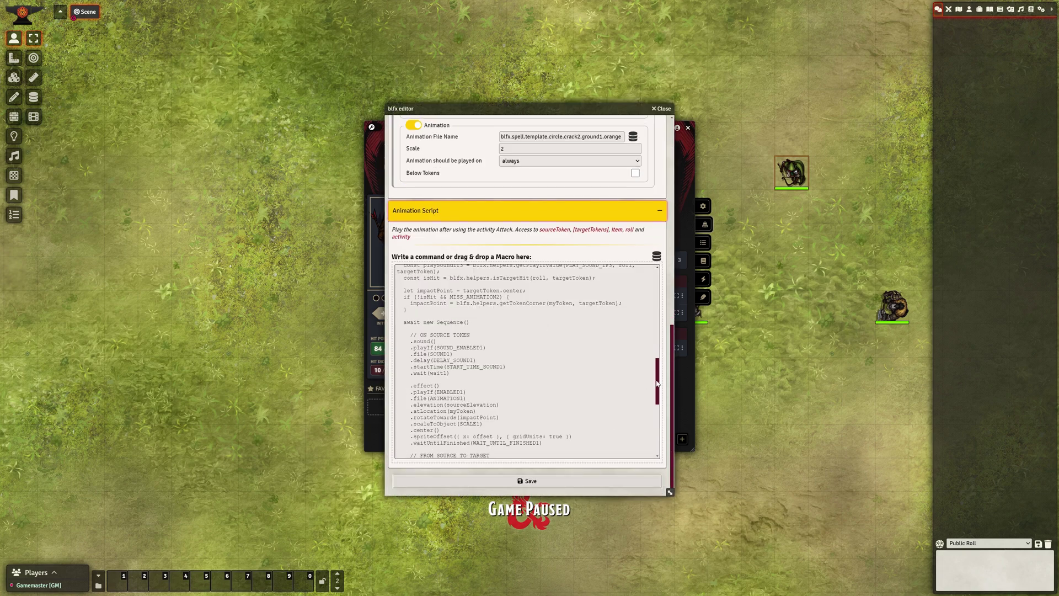
pyautogui.moveTo(657, 385); pyautogui.dragTo(656, 310)
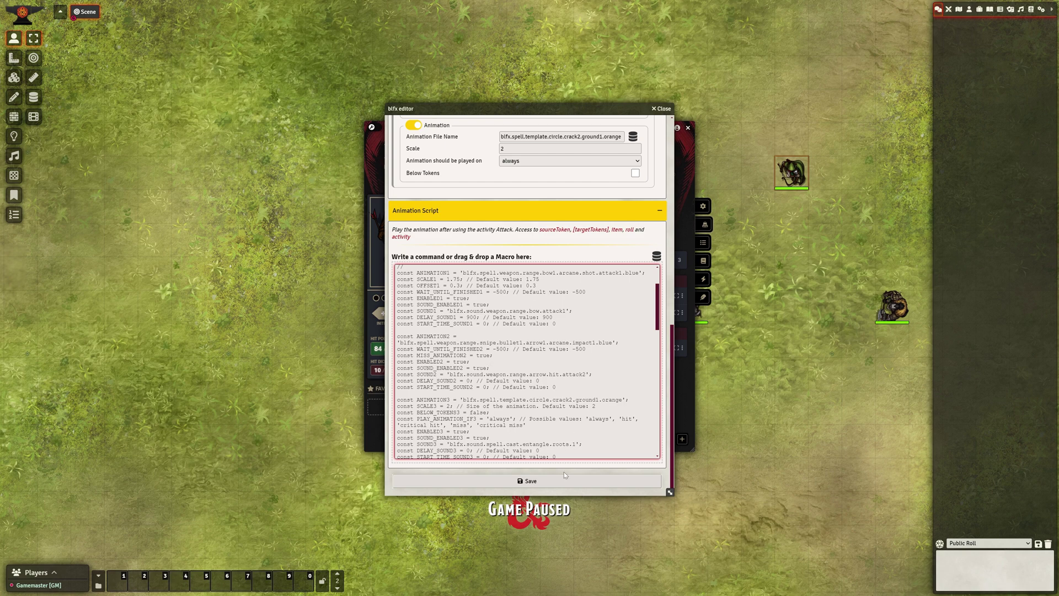
# Step: Close the longbow's editor and the open sheets, and migrate the item animations to the latest version
pyautogui.click(663, 109)
pyautogui.click(688, 128)
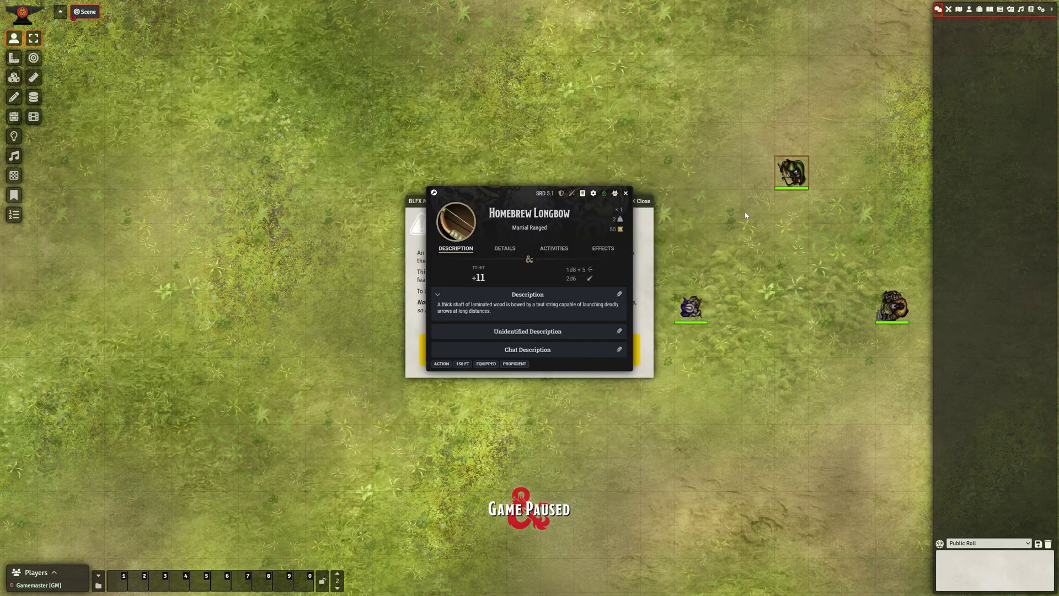
pyautogui.click(627, 192)
pyautogui.click(451, 350)
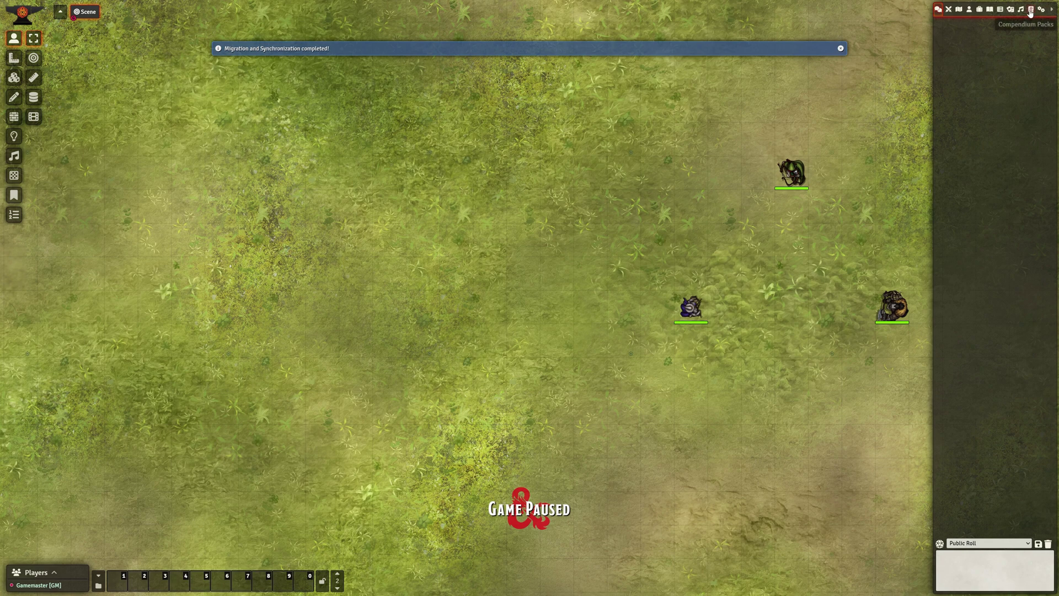
# Step: Reopen the item migration dialog from the BLFX Assets & Animation Editor Premium settings and choose Don't Show This Again
pyautogui.click(1041, 9)
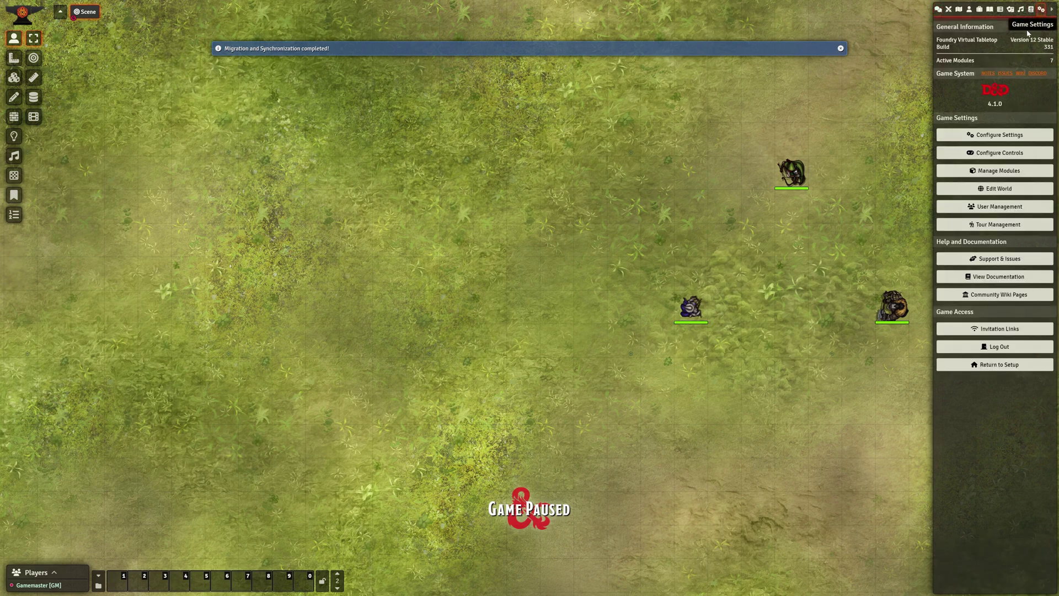
pyautogui.click(996, 139)
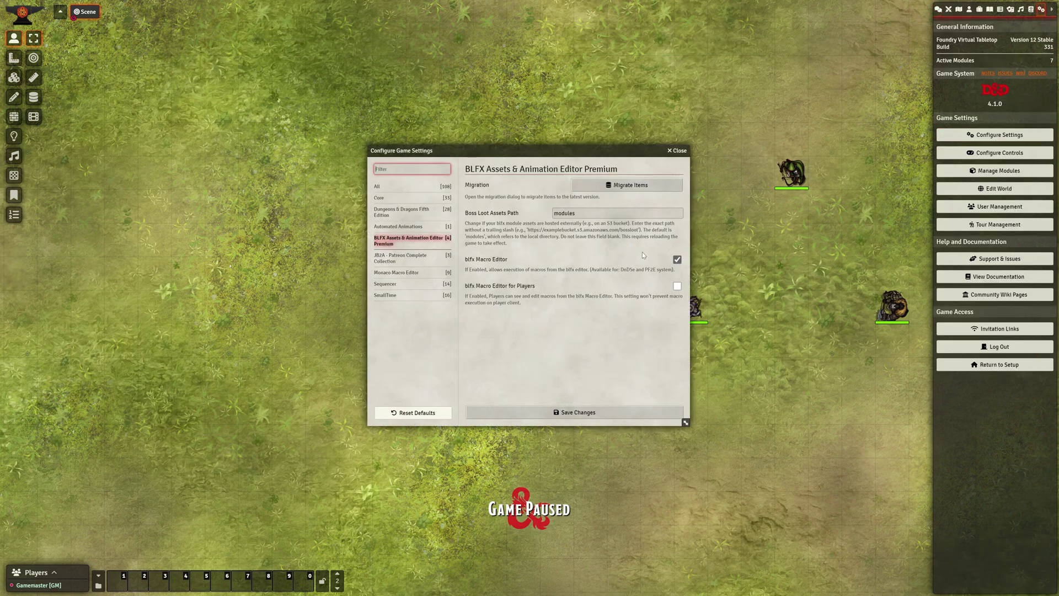
pyautogui.click(624, 185)
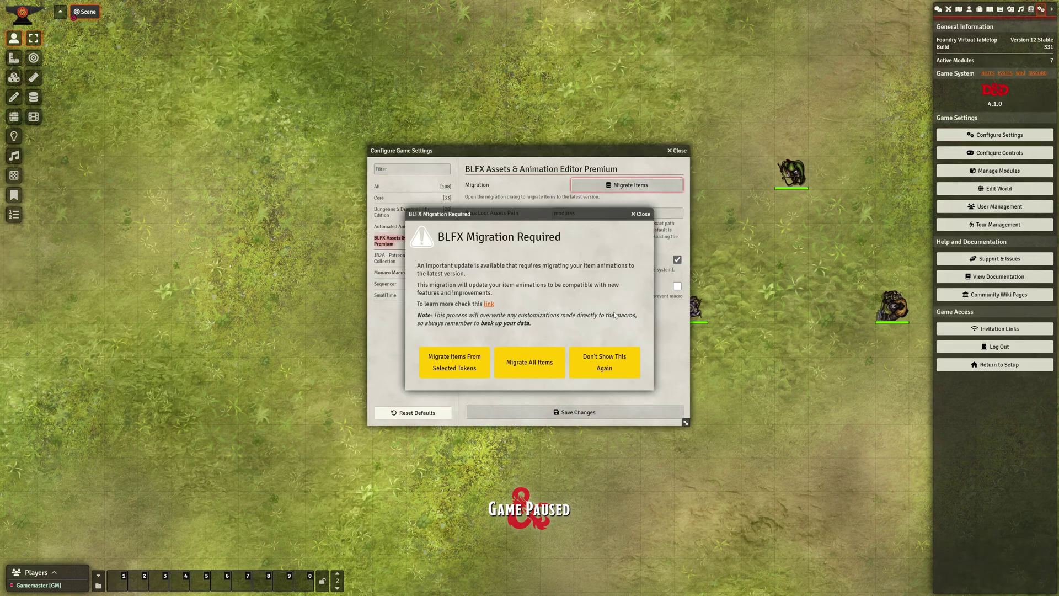
pyautogui.click(609, 359)
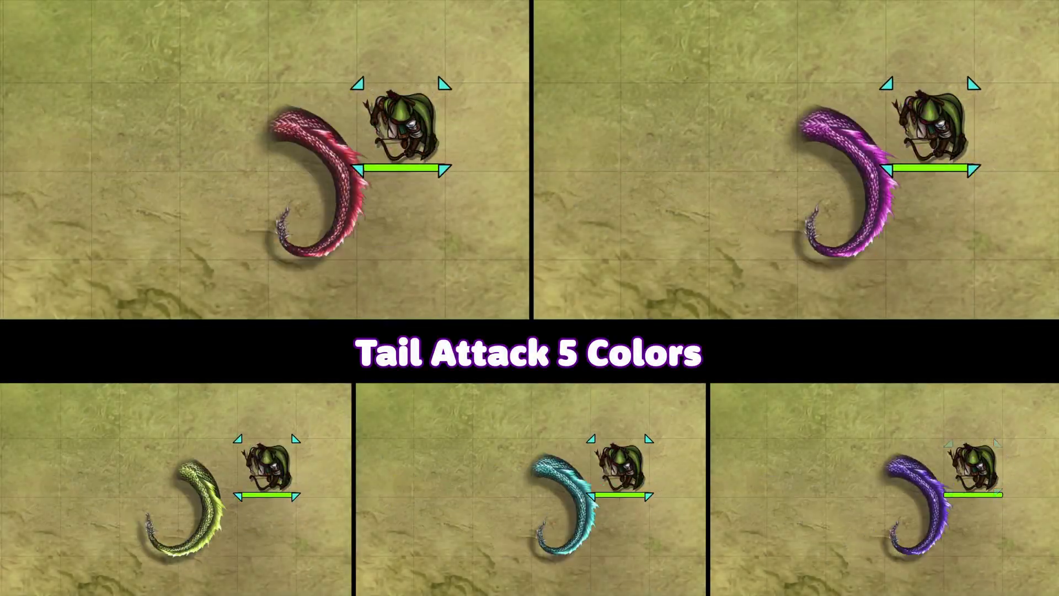